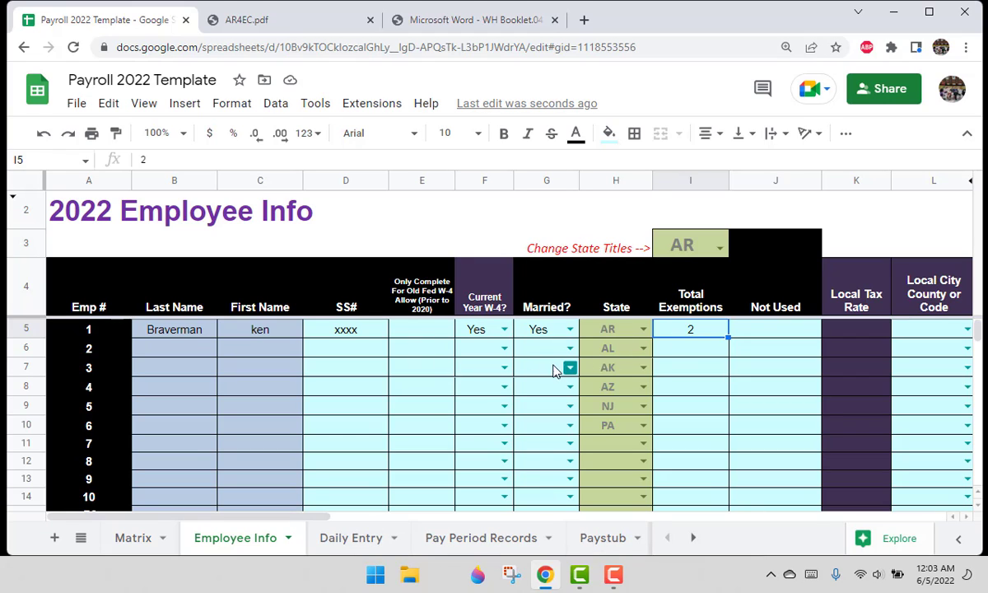
{"action": "scroll", "coordinate": [203, 414], "scroll_direction": "down", "scroll_amount": 3}
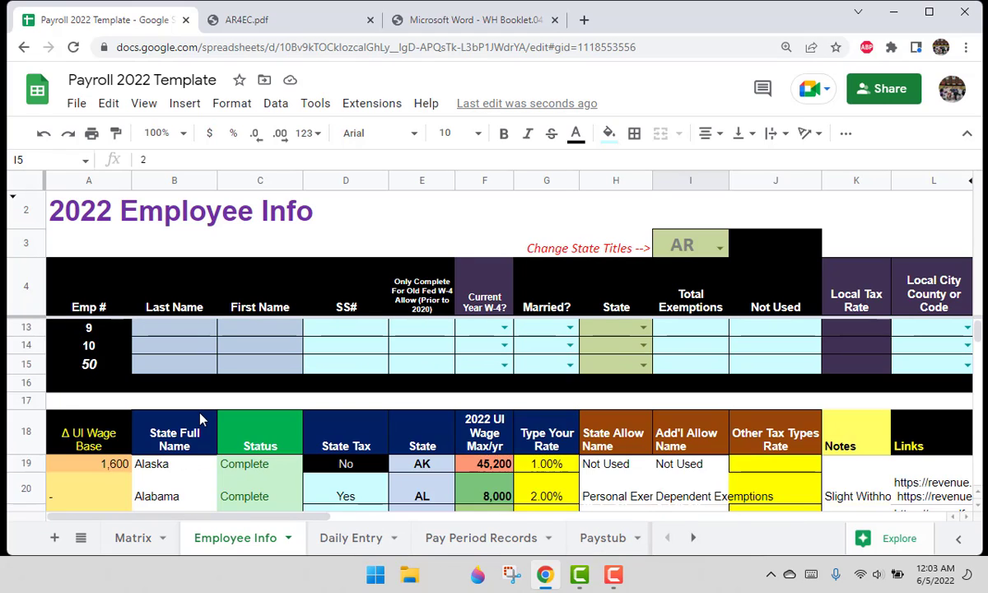
{"action": "scroll", "coordinate": [201, 420], "scroll_direction": "up", "scroll_amount": 3}
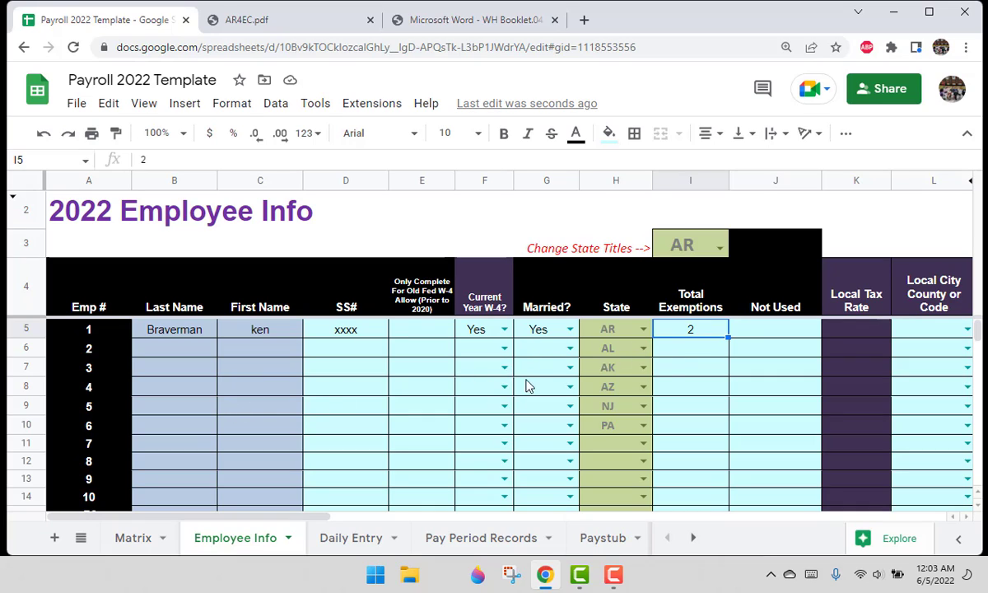
{"action": "left_click", "coordinate": [686, 355]}
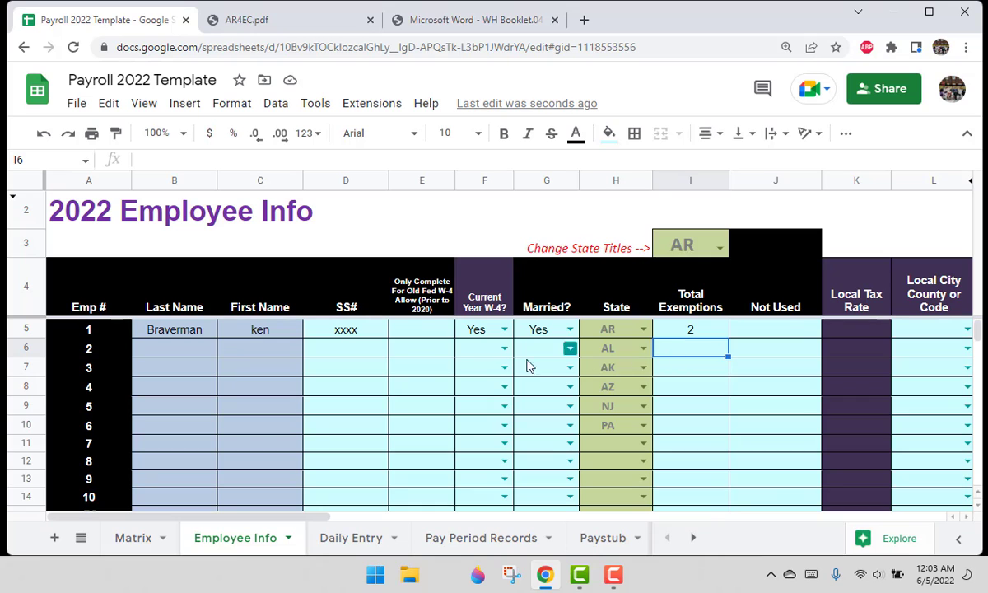
Examine the Arkansas AR4EC certificate's lines for claimed exemptions, children or dependents, and total exemptions
{"action": "left_click", "coordinate": [260, 22]}
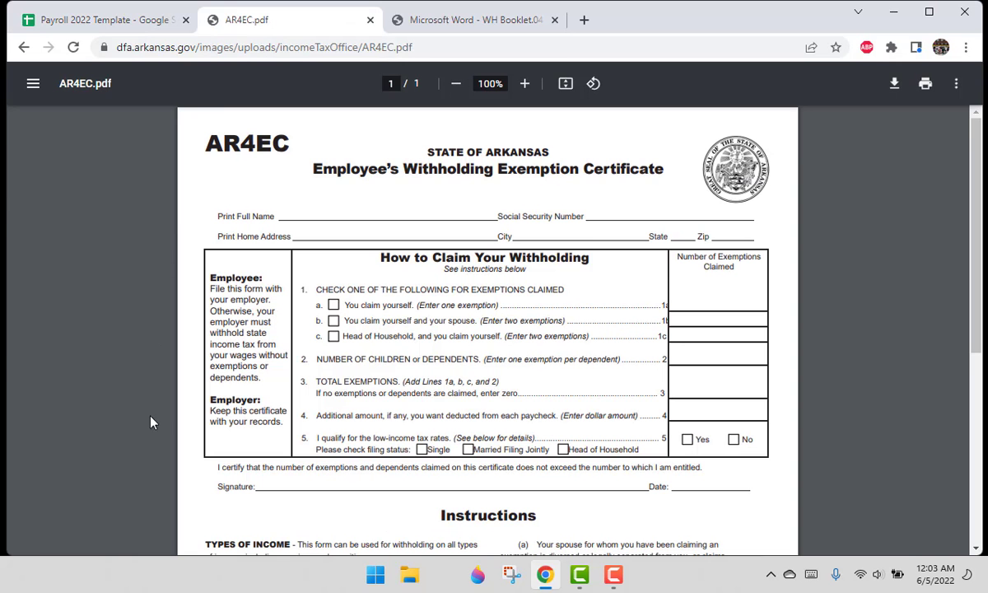
{"action": "scroll", "coordinate": [316, 445], "scroll_direction": "up", "scroll_amount": 1}
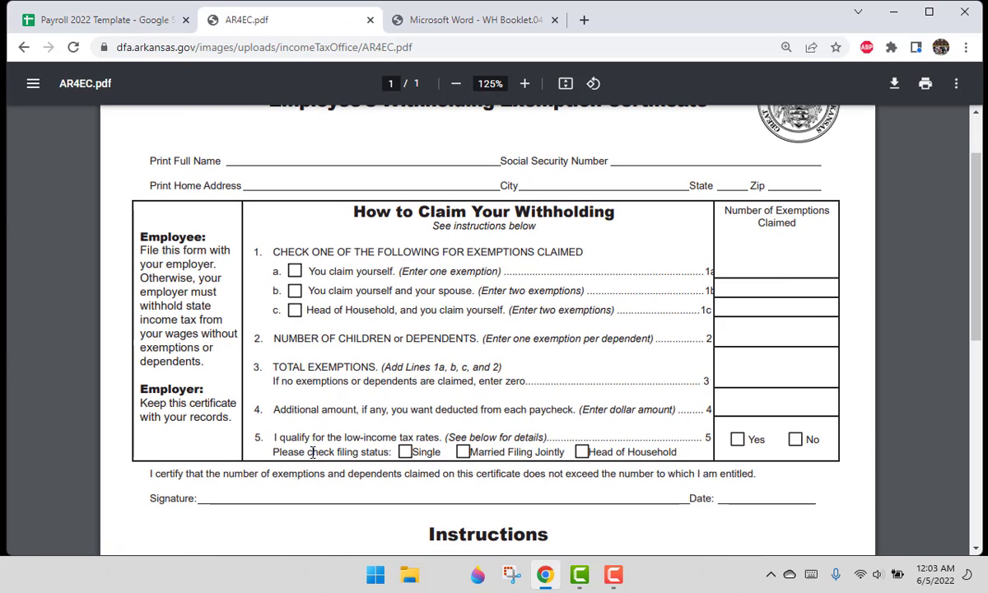
{"action": "scroll", "coordinate": [327, 425], "scroll_direction": "up", "scroll_amount": 2}
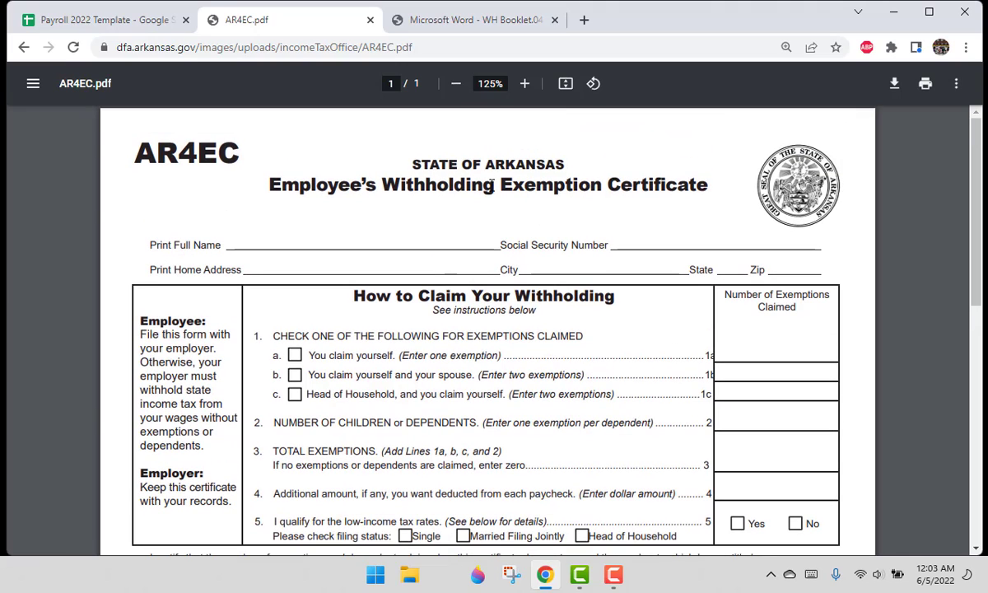
{"action": "scroll", "coordinate": [494, 305], "scroll_direction": "down", "scroll_amount": 2}
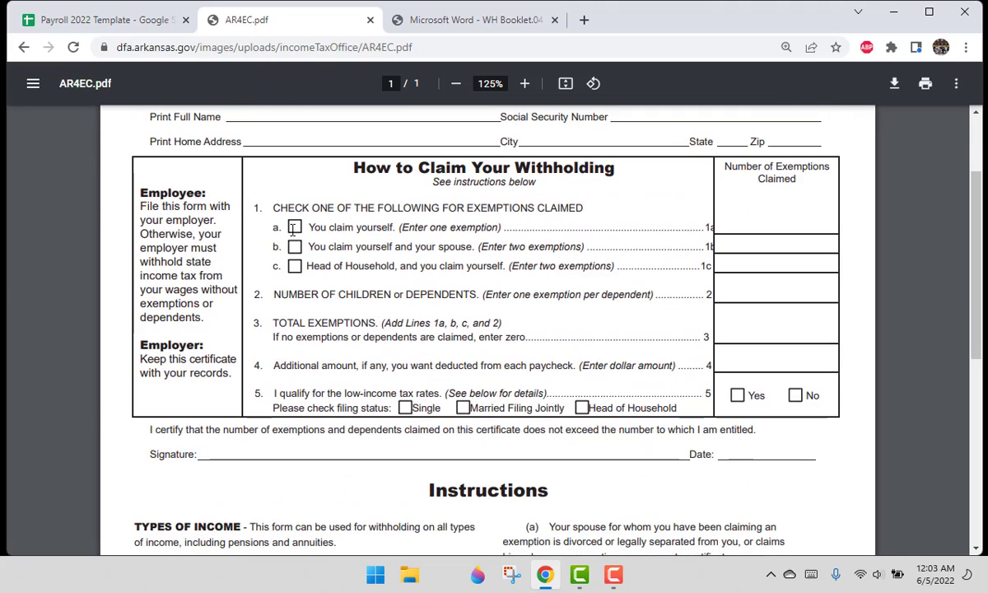
{"action": "scroll", "coordinate": [304, 241], "scroll_direction": "up", "scroll_amount": 1}
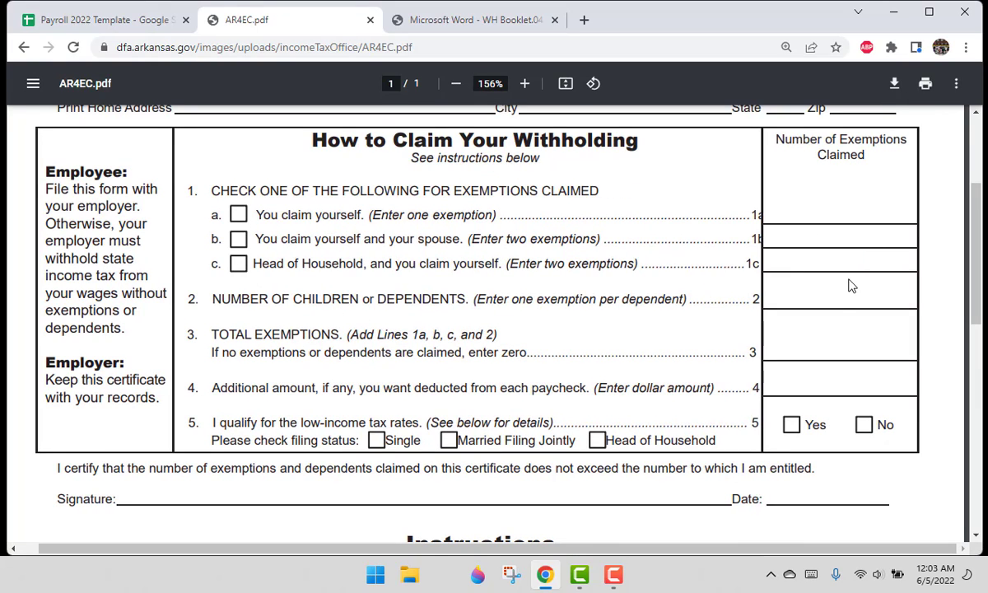
{"action": "left_click_drag", "start_coordinate": [294, 298], "coordinate": [486, 298]}
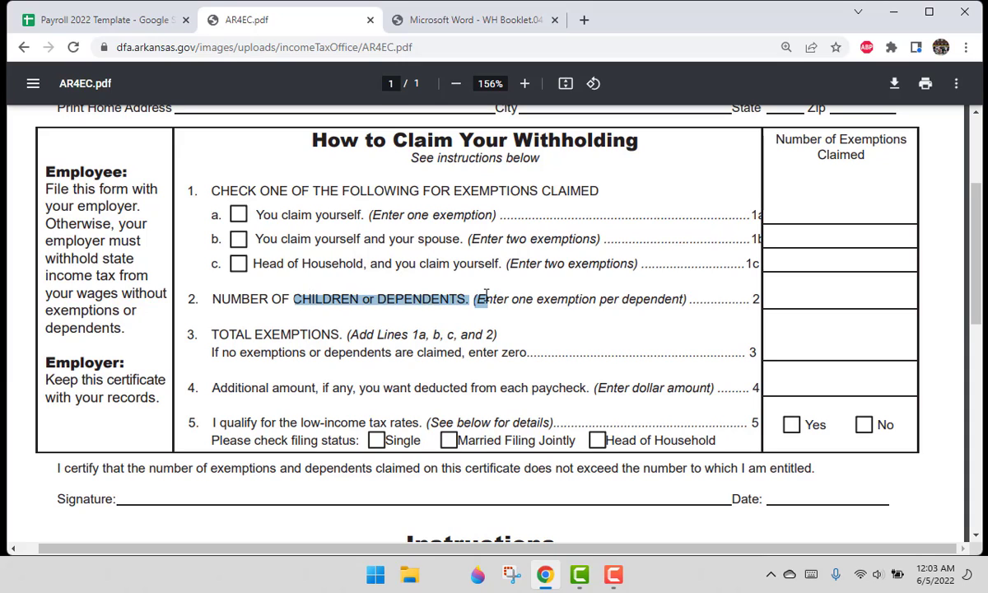
{"action": "left_click", "coordinate": [881, 305]}
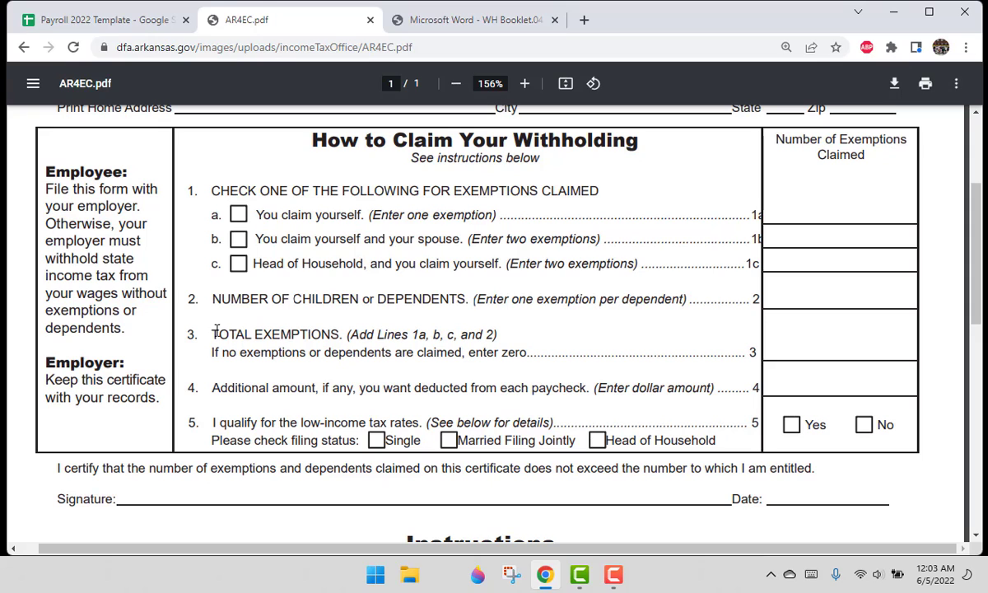
{"action": "left_click_drag", "start_coordinate": [212, 333], "coordinate": [326, 333]}
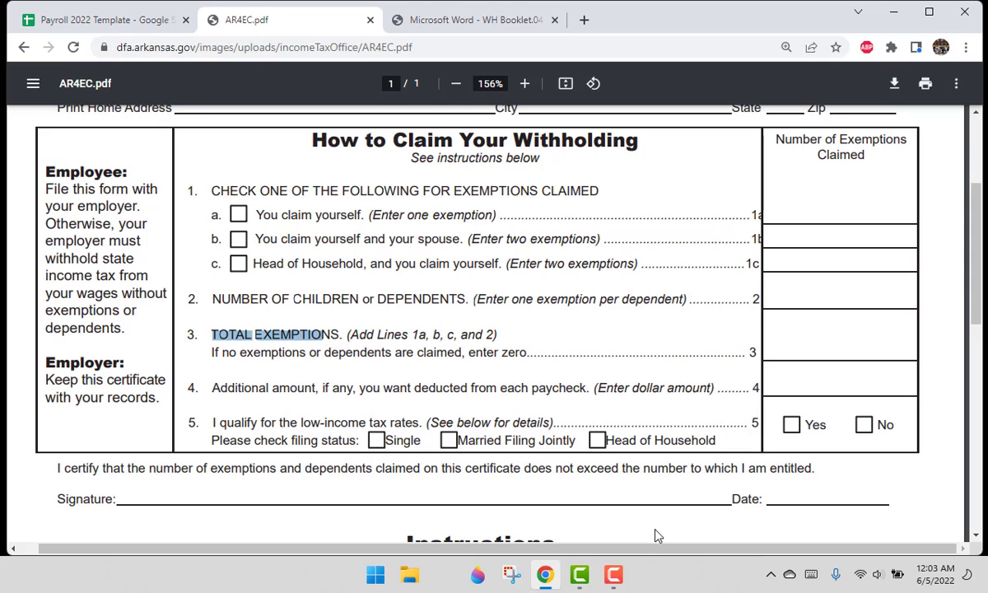
Set employee 1's Total Exemptions to 1 on the Employee Info sheet
{"action": "left_click", "coordinate": [124, 19]}
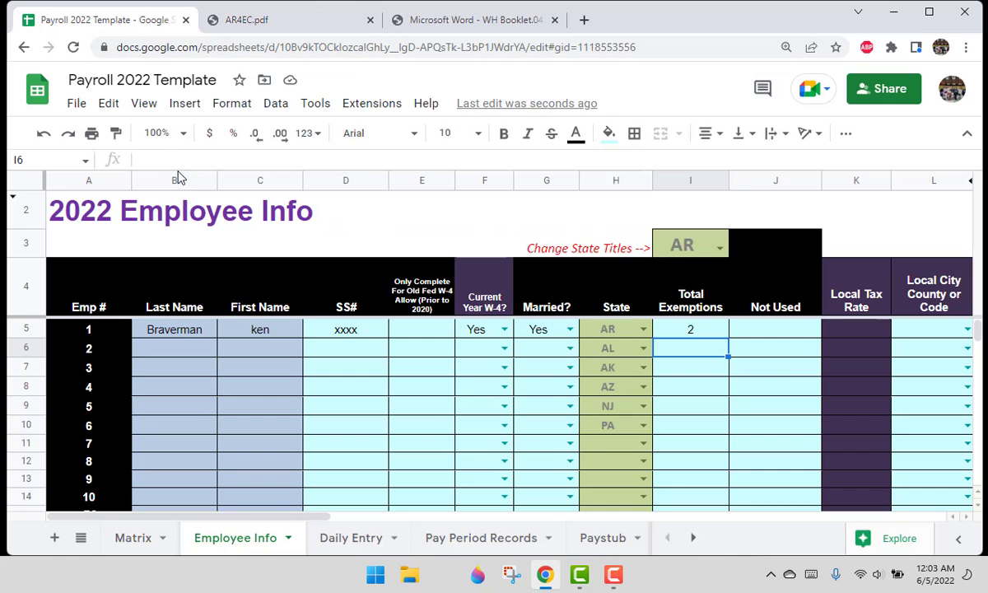
{"action": "left_click", "coordinate": [710, 332]}
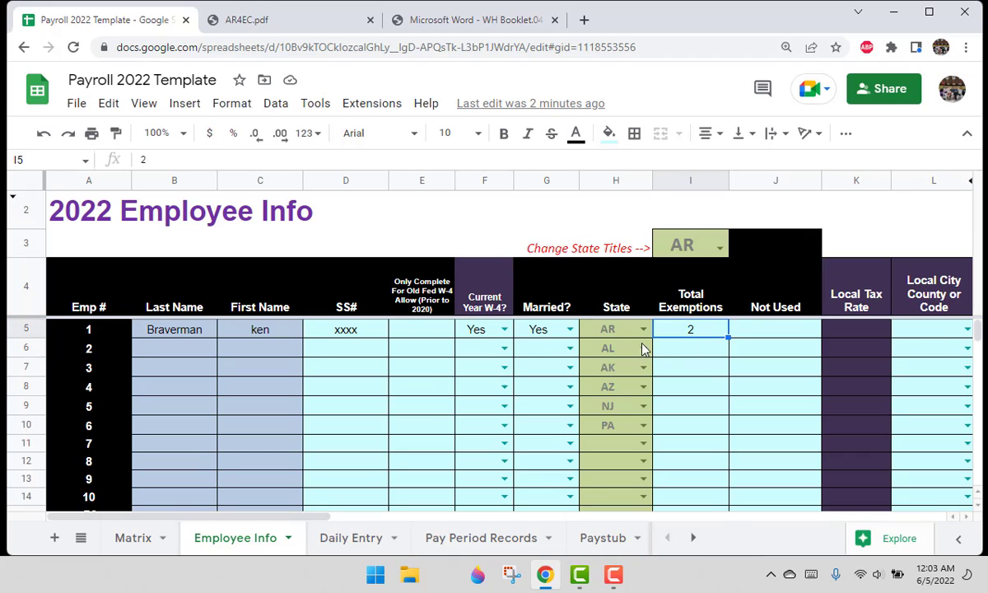
{"action": "left_click_drag", "start_coordinate": [539, 329], "coordinate": [614, 329]}
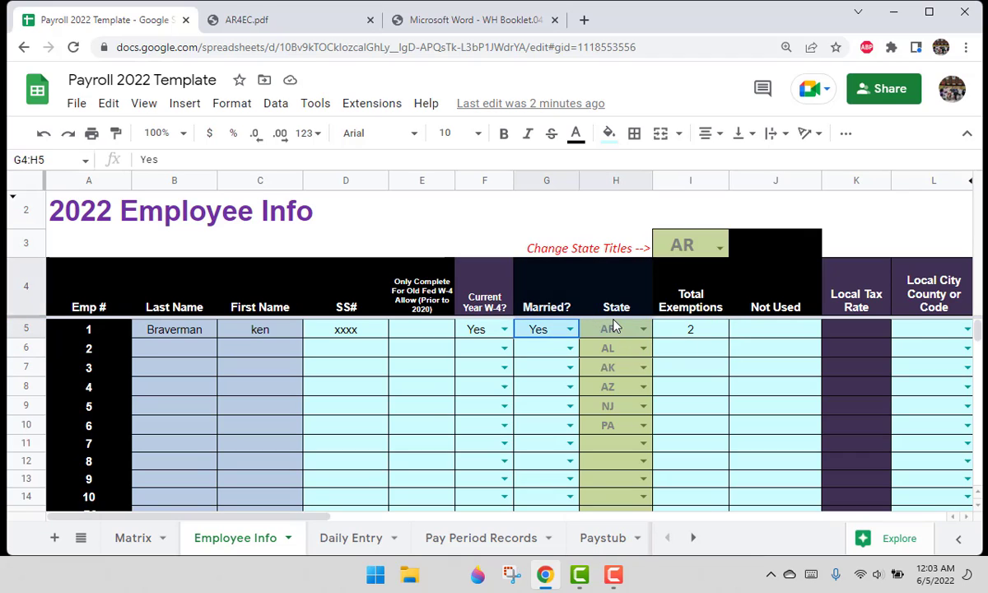
{"action": "left_click", "coordinate": [710, 334]}
{"action": "type", "text": "1"}
{"action": "key", "text": "Return"}
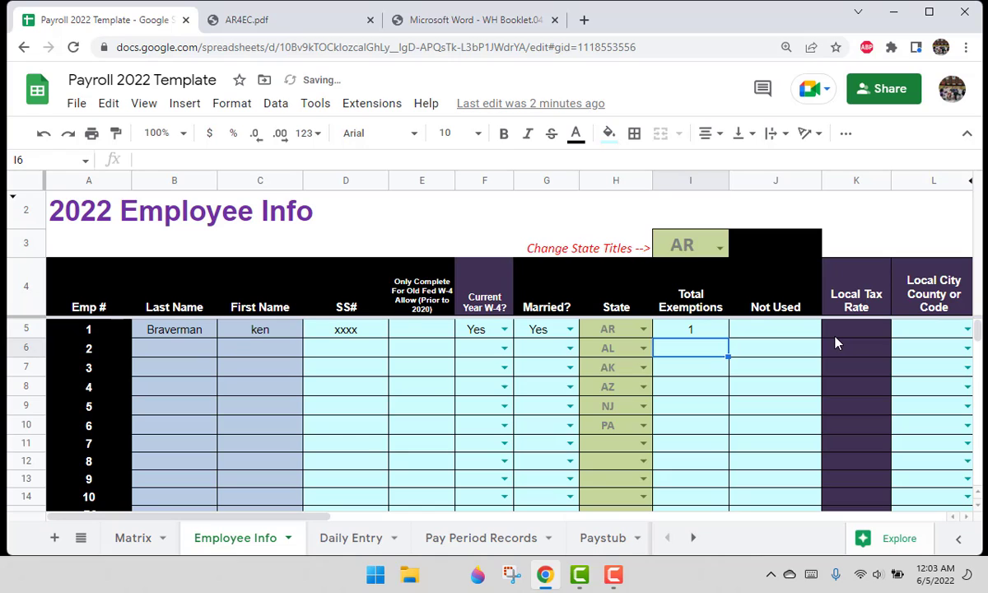
Set employee 1's Total Exemptions in cell I5 to 2
{"action": "key", "text": "Up"}
{"action": "type", "text": "2"}
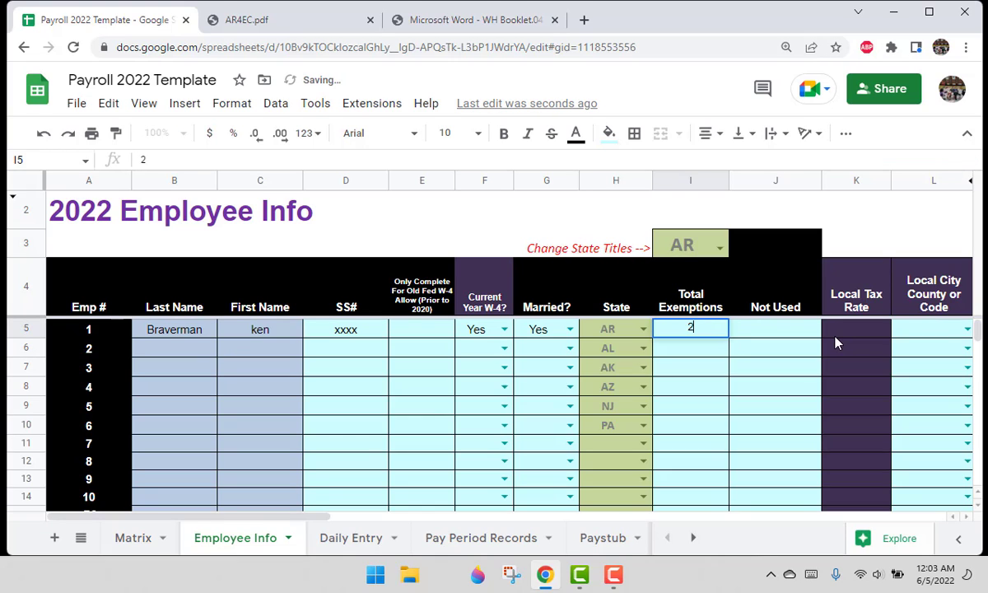
{"action": "key", "text": "Tab"}
Choose AR-N/A as the State Filing Status for employee 1 in cell Q5
{"action": "key", "text": "Tab"}
{"action": "key", "text": "Tab"}
{"action": "key", "text": "Tab"}
{"action": "key", "text": "Tab"}
{"action": "key", "text": "Tab"}
{"action": "key", "text": "Tab"}
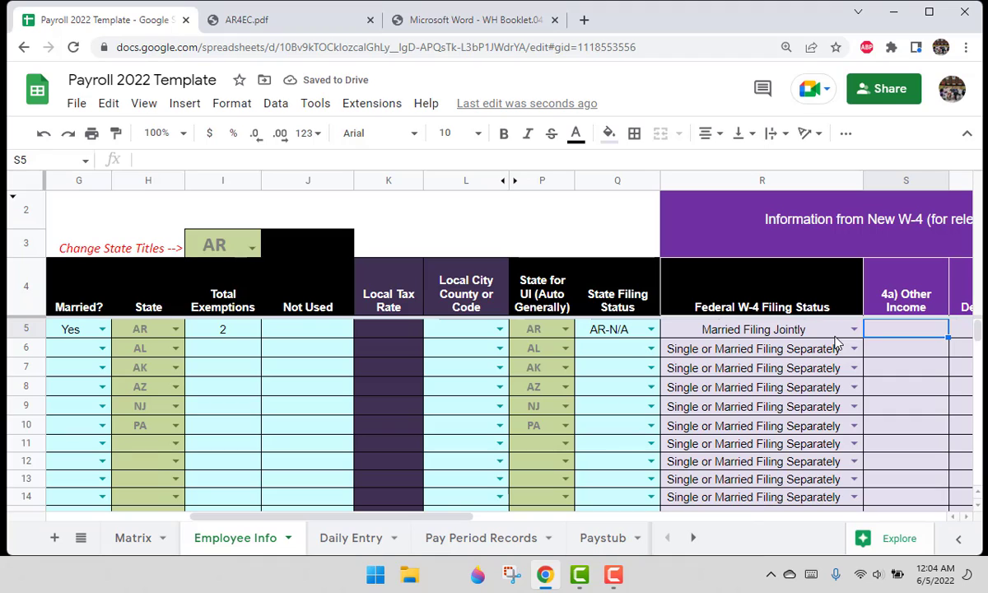
{"action": "left_click", "coordinate": [651, 329]}
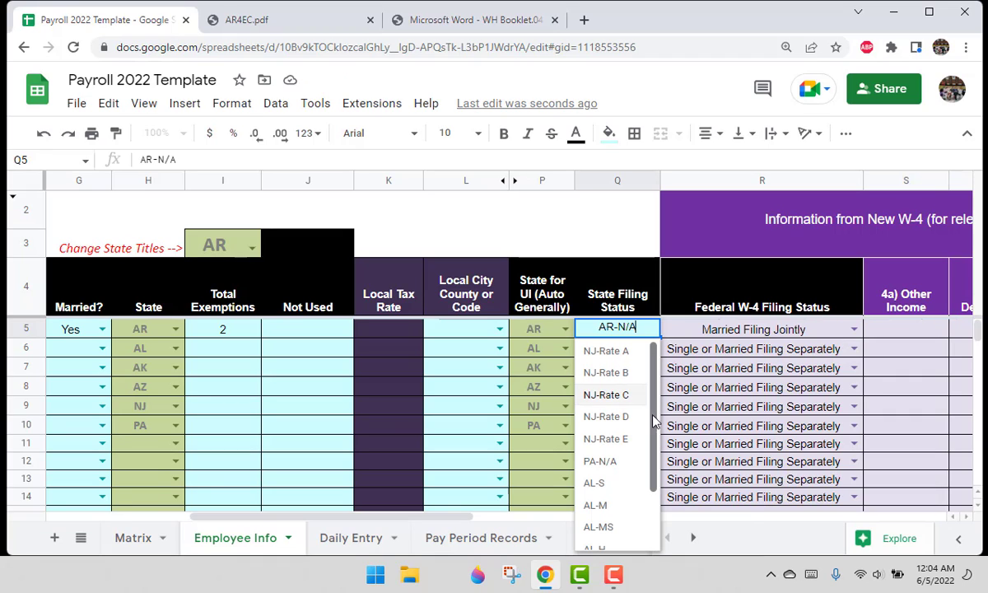
{"action": "left_click_drag", "start_coordinate": [655, 422], "coordinate": [655, 485]}
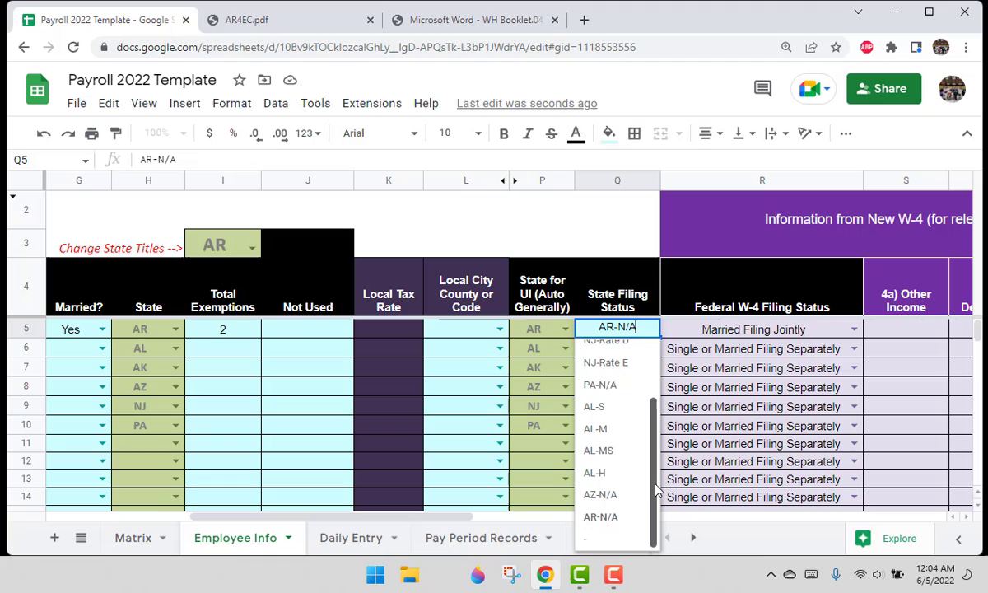
{"action": "left_click", "coordinate": [611, 519]}
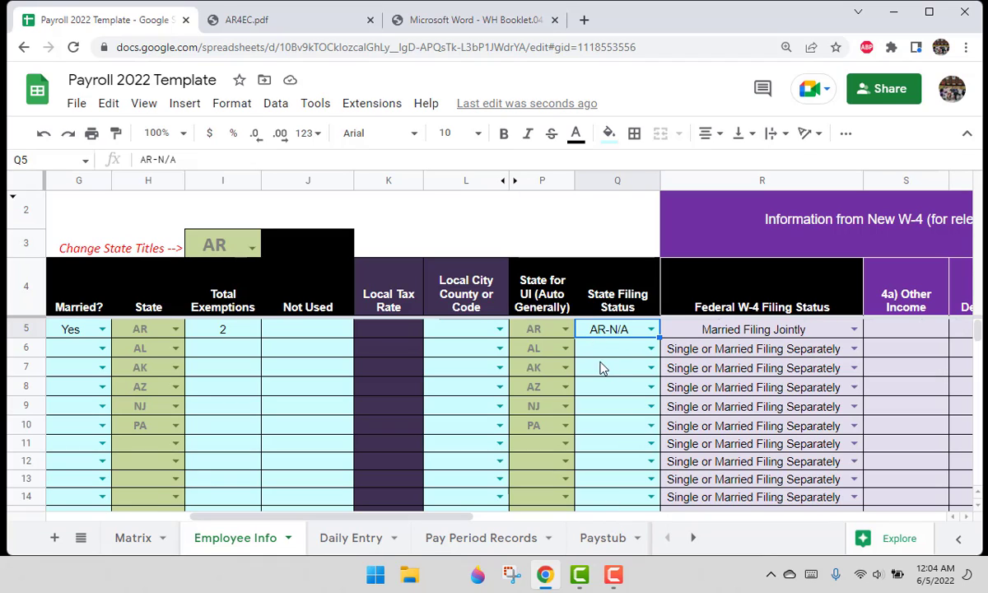
Check employee 1's Federal W-4 Filing Status and Total Exemptions entries
{"action": "left_click", "coordinate": [748, 331]}
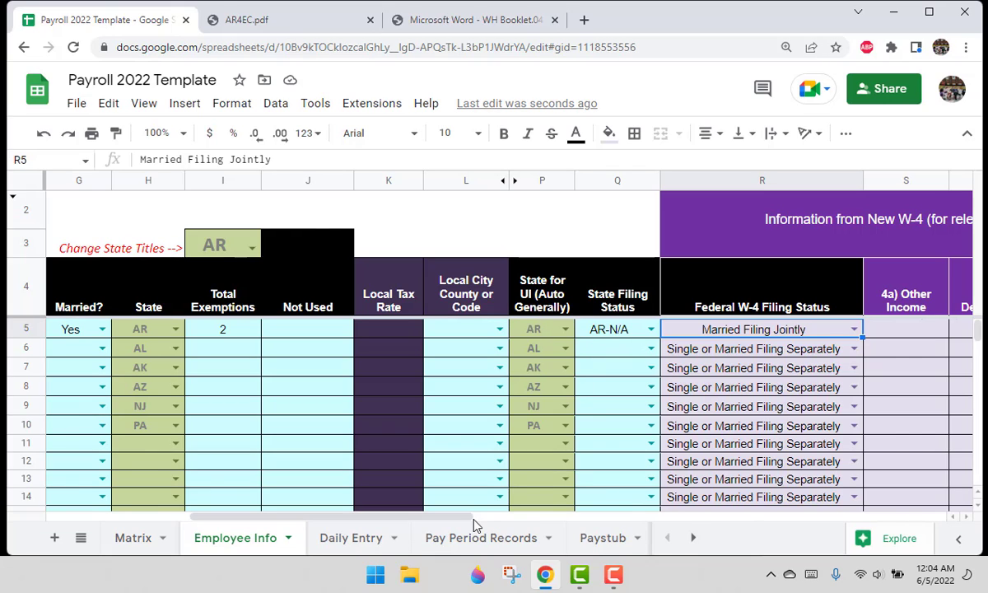
{"action": "left_click_drag", "start_coordinate": [466, 517], "coordinate": [420, 519]}
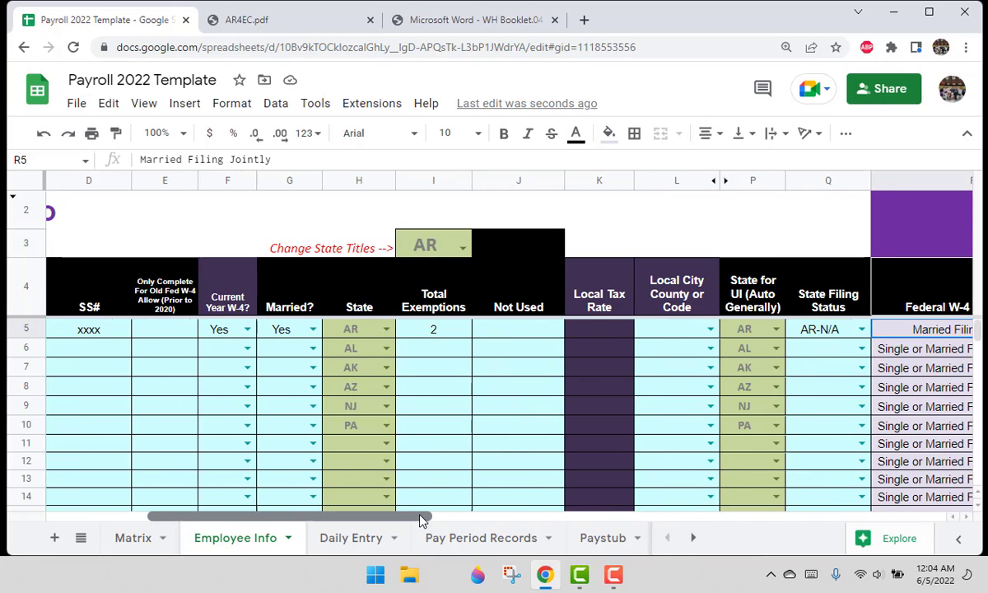
{"action": "left_click", "coordinate": [433, 331]}
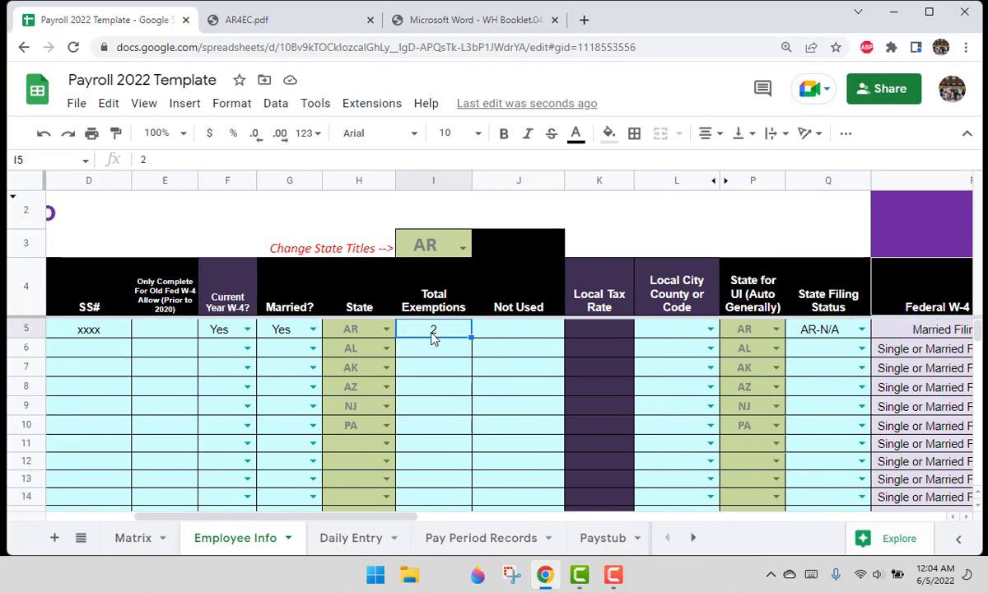
Examine the Arkansas Annualized Net Taxable Income formula in cell DC4 of the Pay Period Records sheet
{"action": "left_click", "coordinate": [467, 539]}
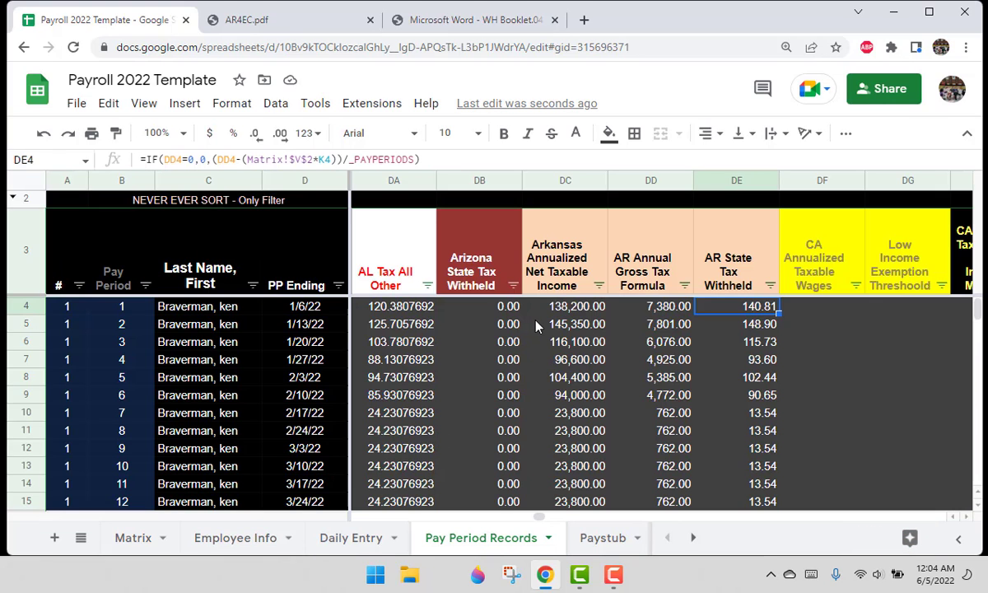
{"action": "left_click", "coordinate": [579, 247]}
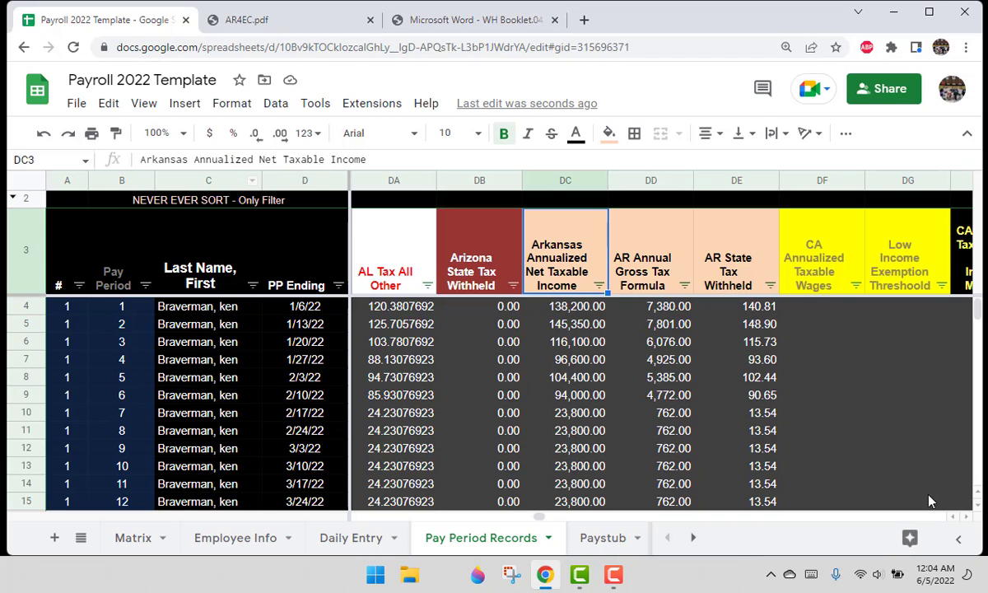
{"action": "left_click", "coordinate": [966, 518]}
{"action": "left_click", "coordinate": [966, 518]}
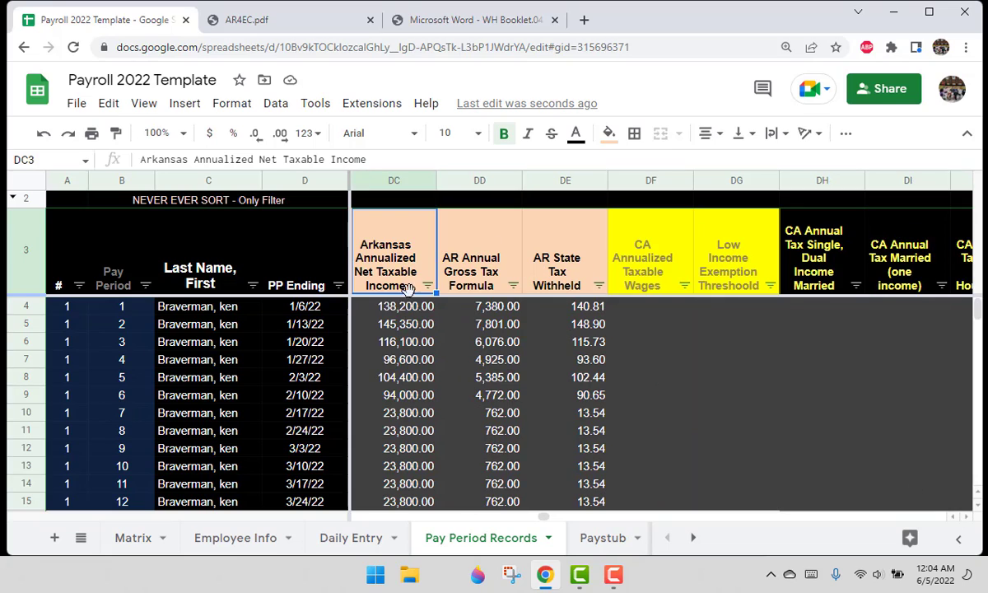
{"action": "left_click", "coordinate": [412, 312]}
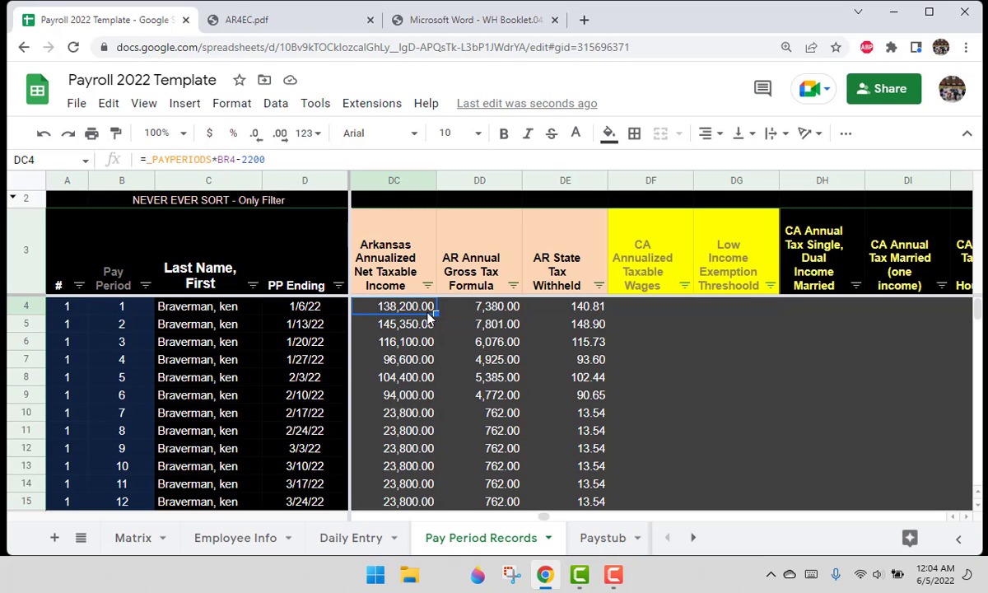
{"action": "left_click", "coordinate": [206, 159]}
{"action": "left_click", "coordinate": [303, 309]}
{"action": "left_click", "coordinate": [306, 326]}
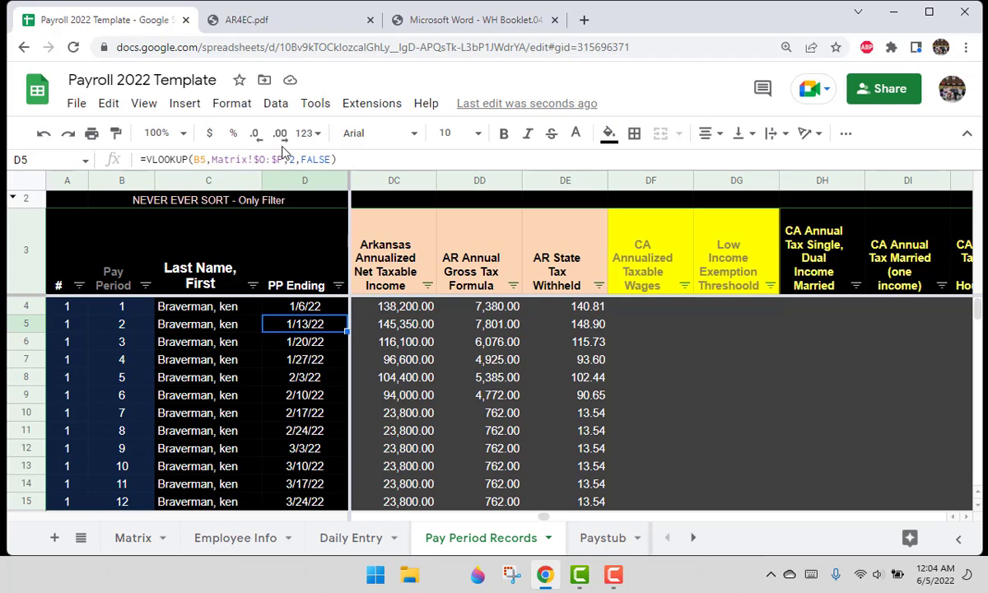
{"action": "left_click", "coordinate": [363, 307]}
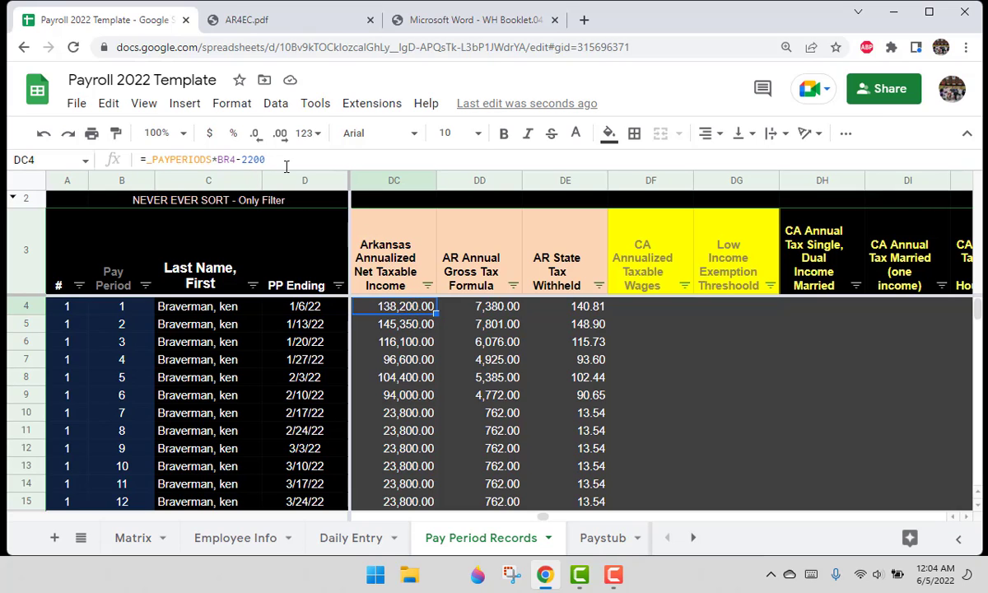
{"action": "left_click", "coordinate": [386, 321]}
{"action": "left_click", "coordinate": [372, 306]}
Examine the full AR Annual Gross Tax Formula in cell DD4, including its bracket rates and the net taxable income it uses
{"action": "left_click", "coordinate": [492, 309]}
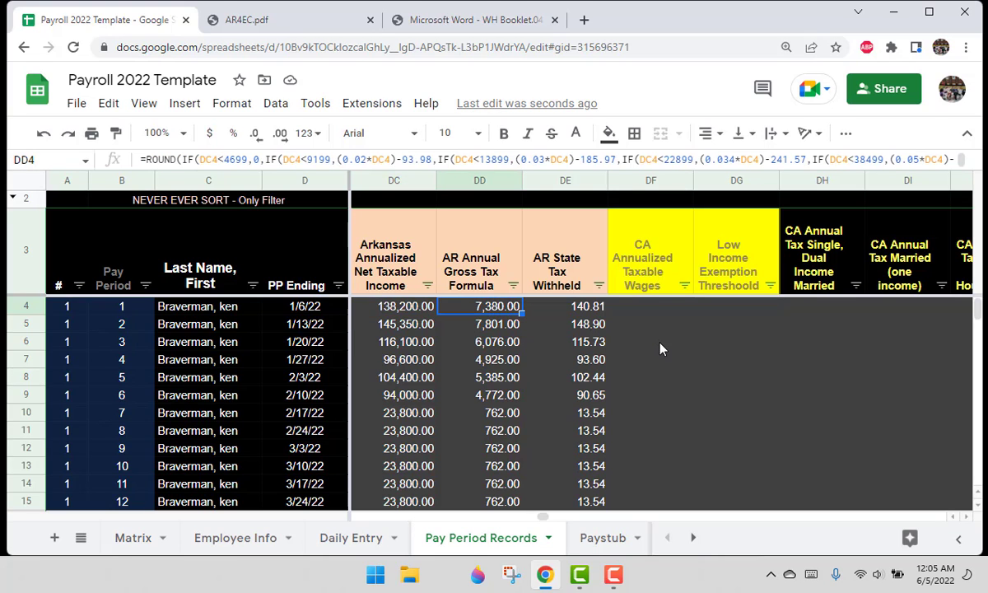
{"action": "left_click_drag", "start_coordinate": [305, 172], "coordinate": [314, 206]}
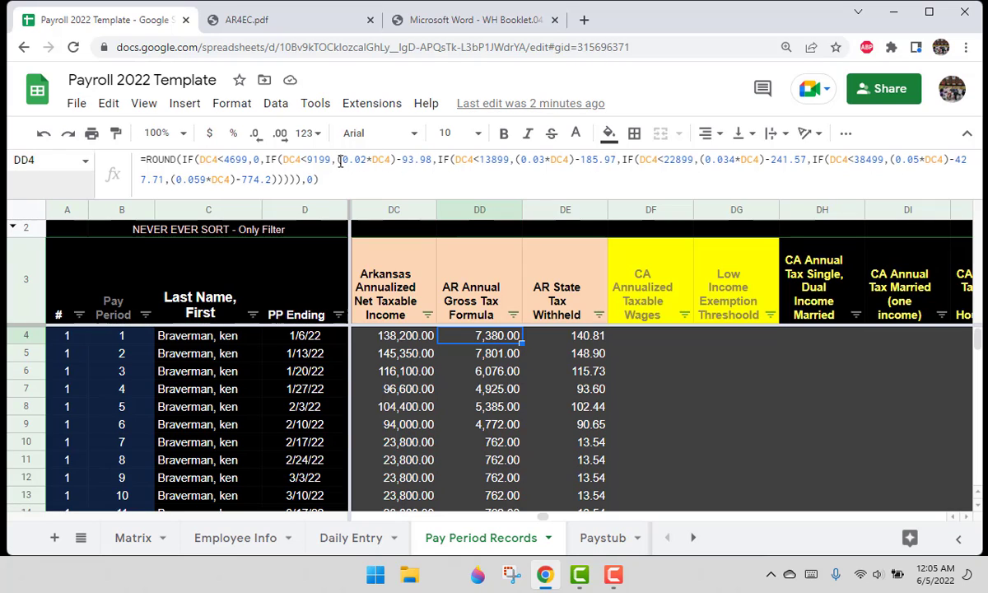
{"action": "left_click_drag", "start_coordinate": [337, 159], "coordinate": [375, 161]}
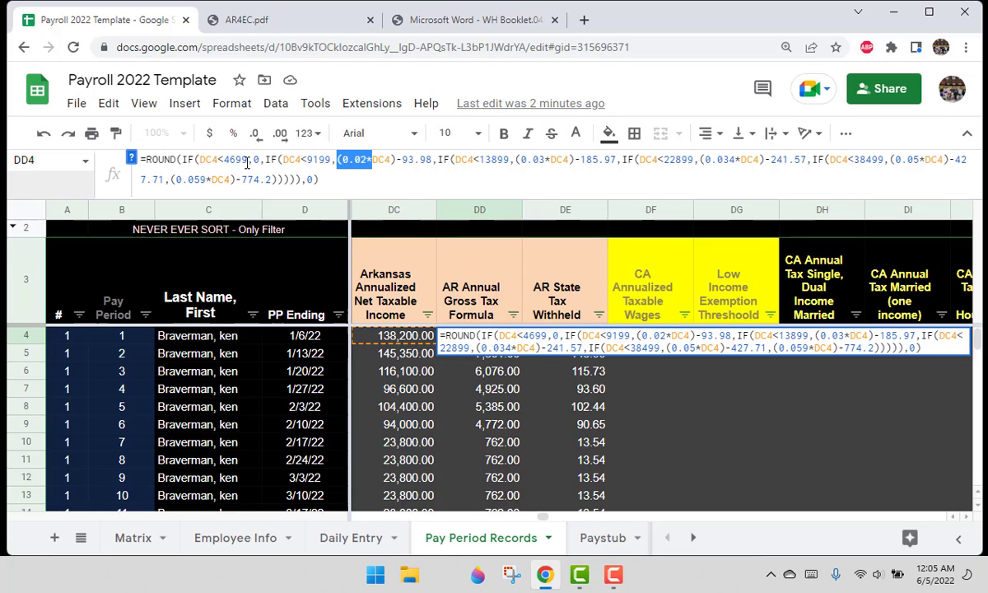
{"action": "left_click", "coordinate": [352, 162]}
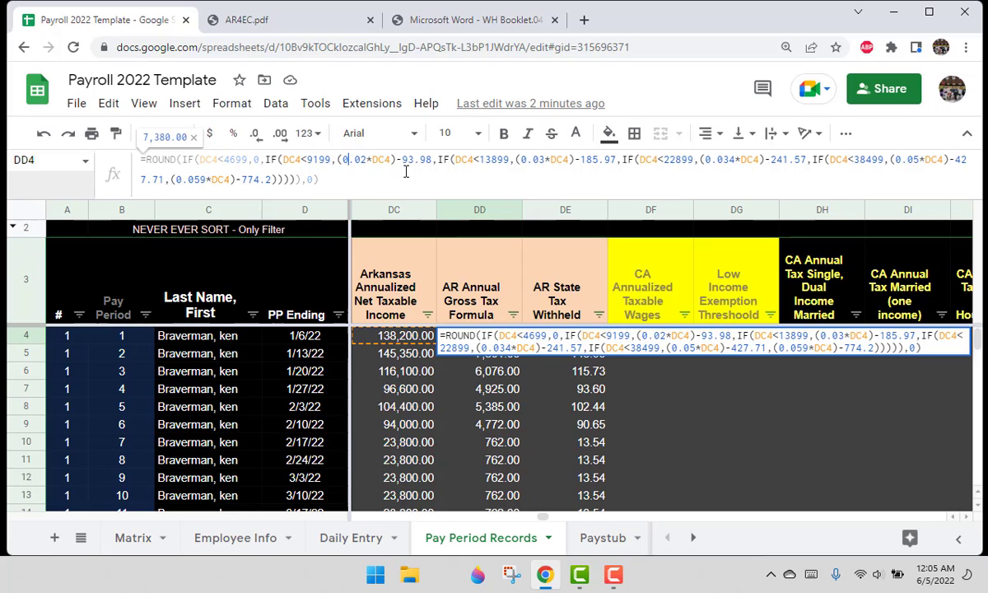
{"action": "left_click_drag", "start_coordinate": [176, 179], "coordinate": [200, 179]}
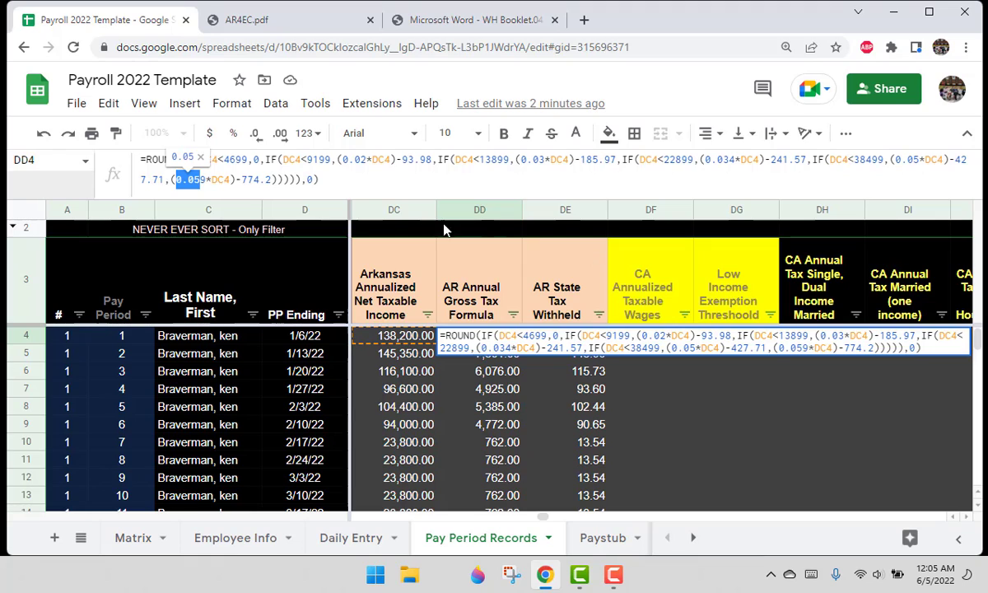
{"action": "triple_click", "coordinate": [393, 167]}
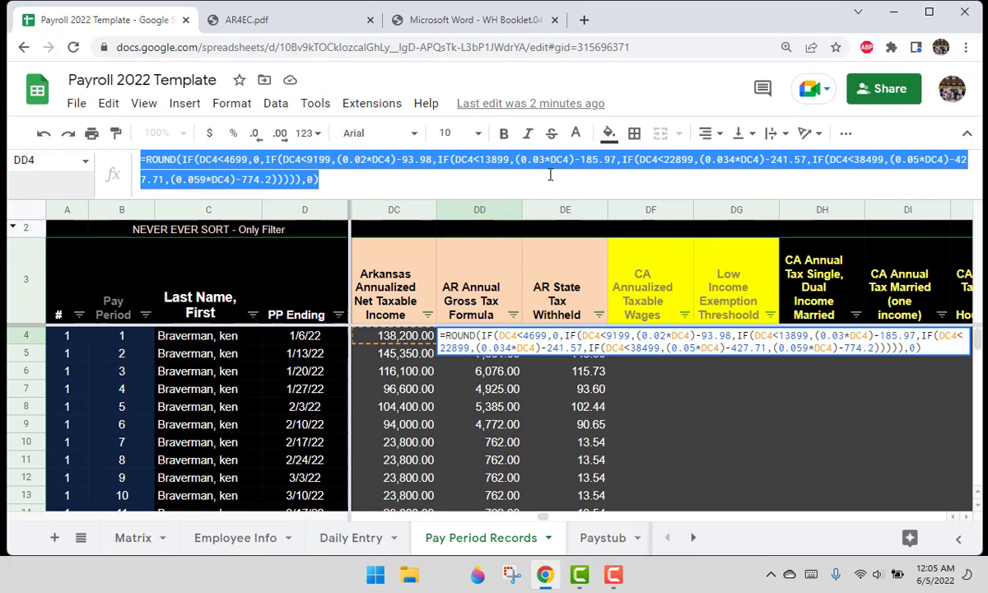
{"action": "key", "text": "Return"}
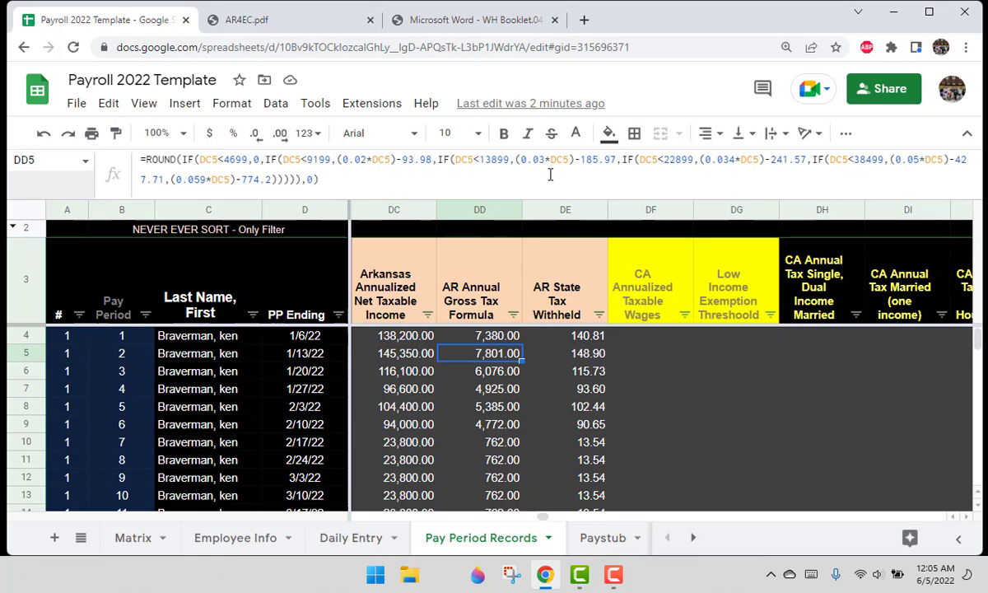
{"action": "left_click", "coordinate": [494, 339]}
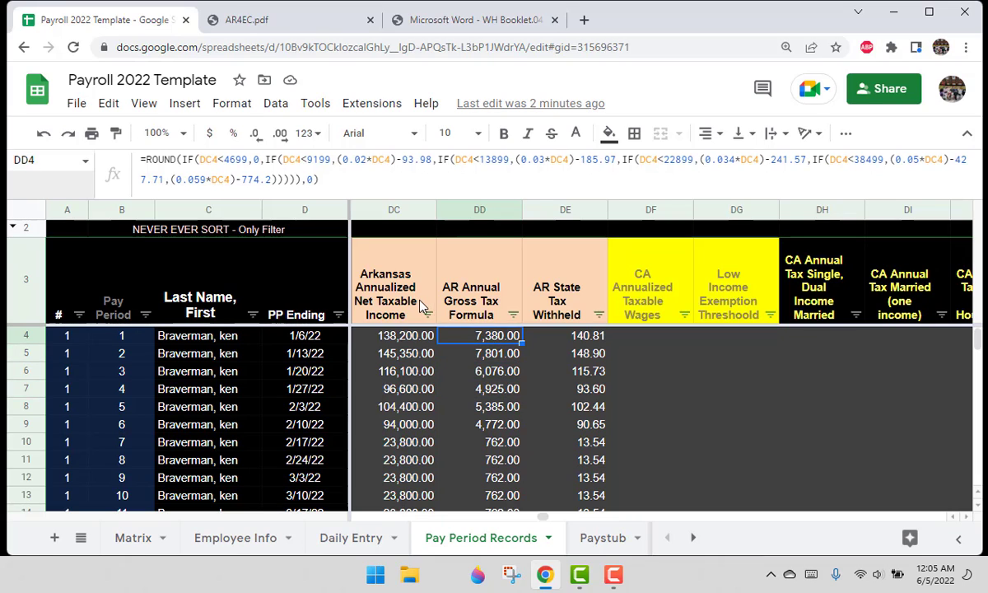
{"action": "left_click", "coordinate": [419, 341]}
{"action": "left_click", "coordinate": [495, 341]}
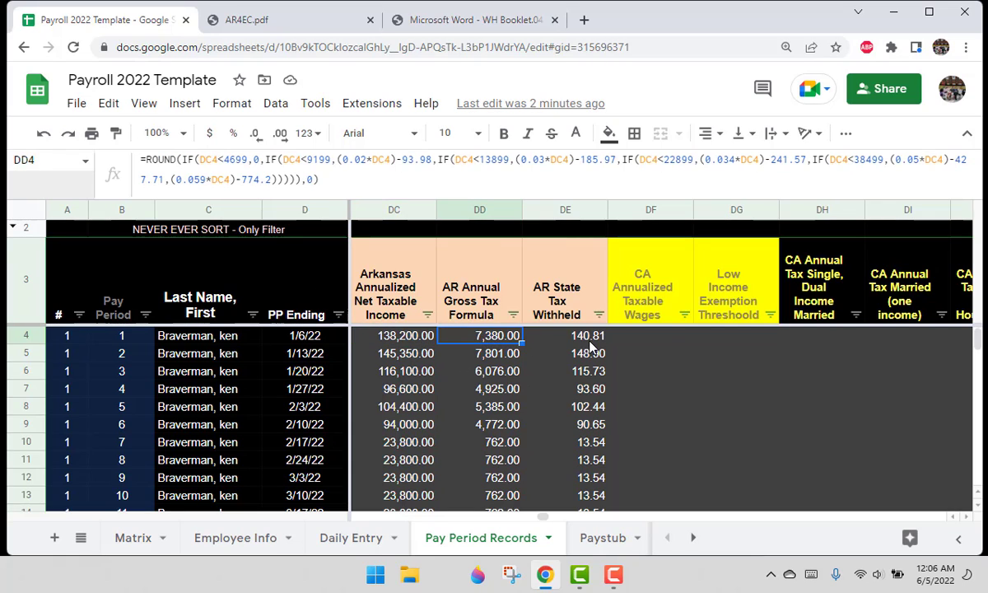
Examine the AR State Tax Withheld formula in cell DE4 and the gross tax cell it refers to
{"action": "key", "text": "Right"}
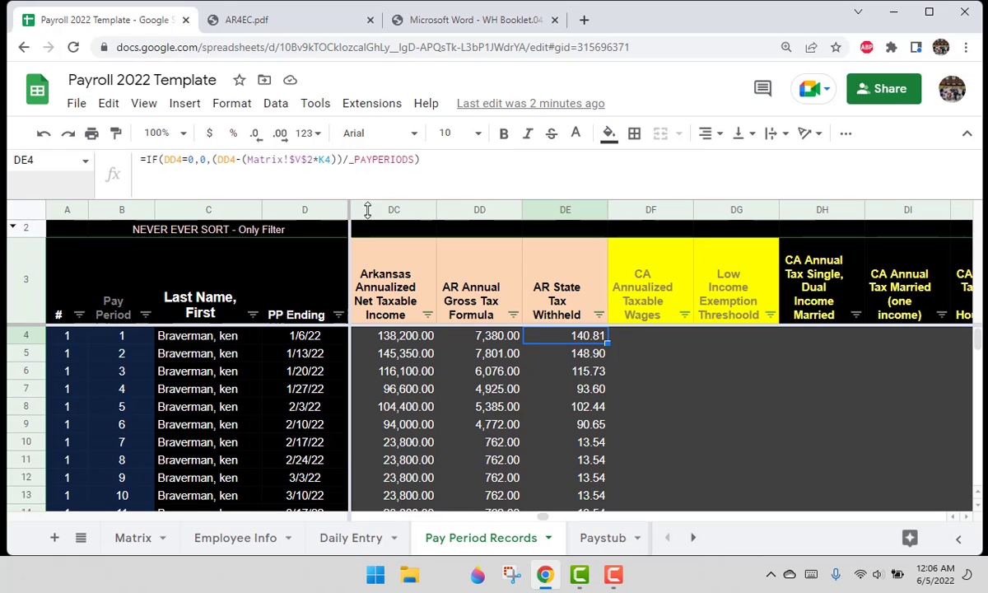
{"action": "left_click", "coordinate": [508, 340]}
{"action": "left_click", "coordinate": [549, 341]}
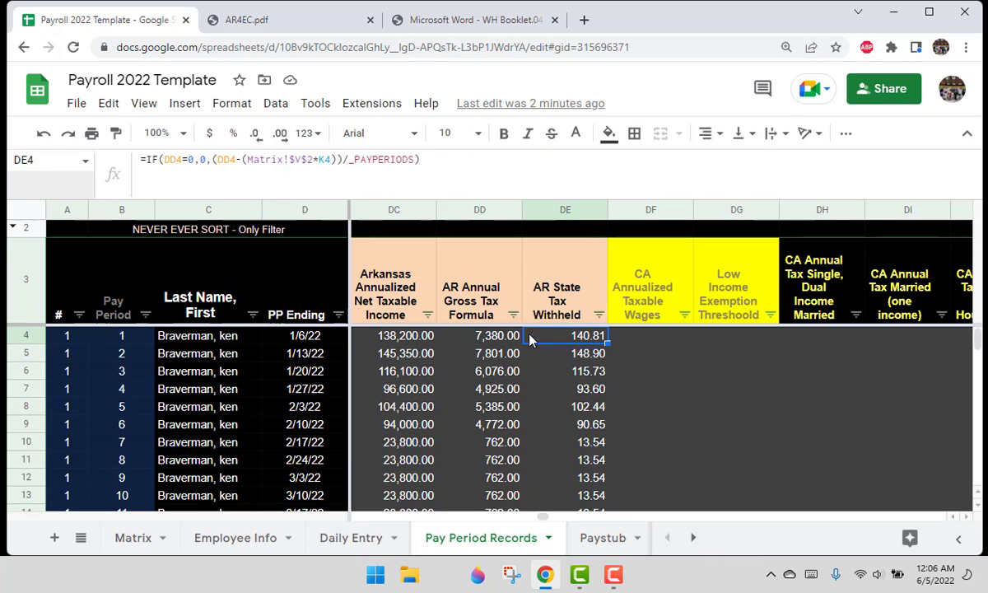
Look up the Arkansas AR4EC Exemption Amount in cell V2 of the Matrix sheet
{"action": "left_click", "coordinate": [136, 538]}
{"action": "left_click", "coordinate": [779, 274]}
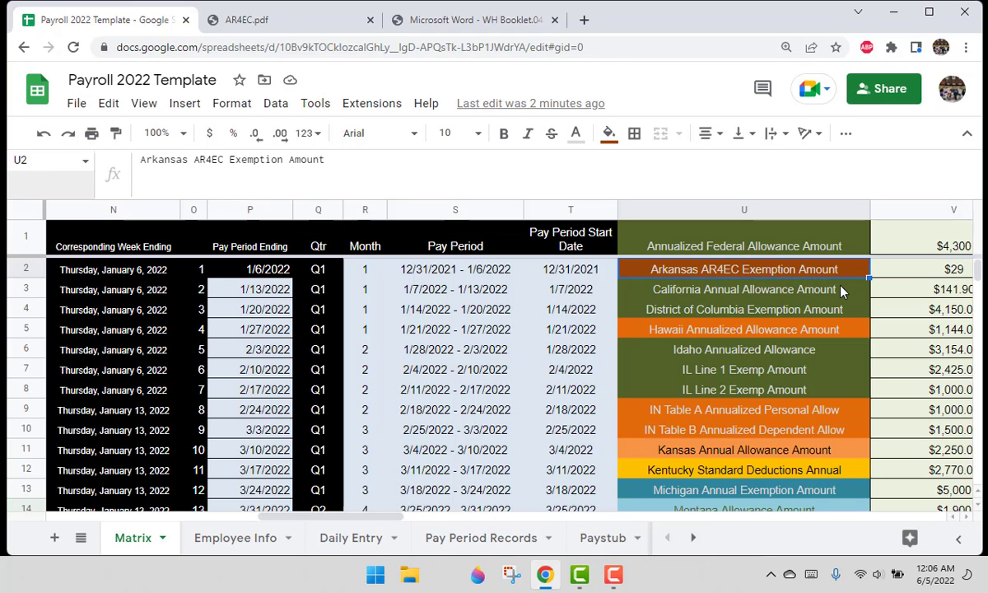
{"action": "key", "text": "Right"}
{"action": "key", "text": "Right"}
{"action": "key", "text": "Left"}
{"action": "key", "text": "Left"}
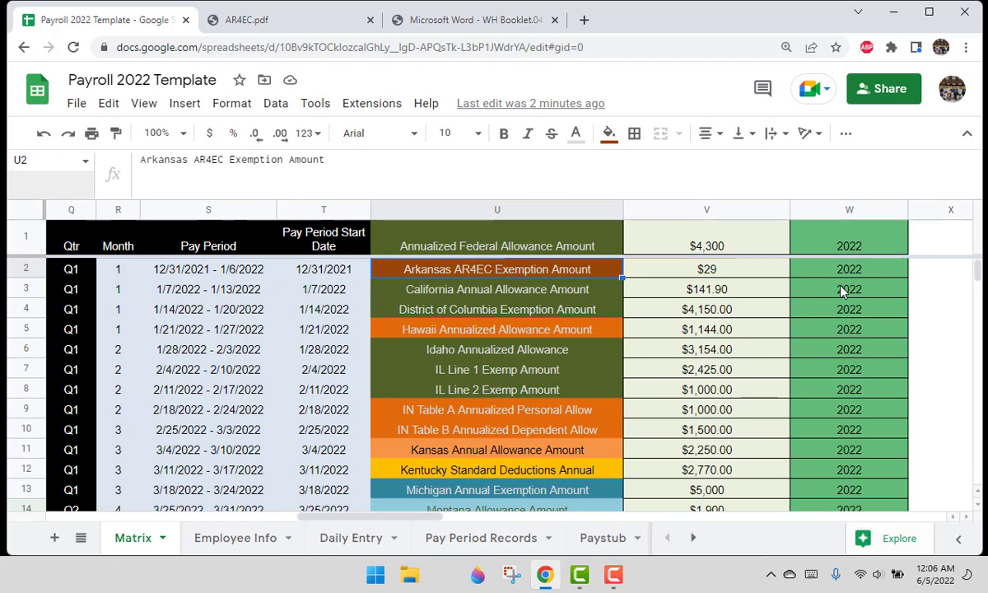
{"action": "left_click", "coordinate": [674, 262]}
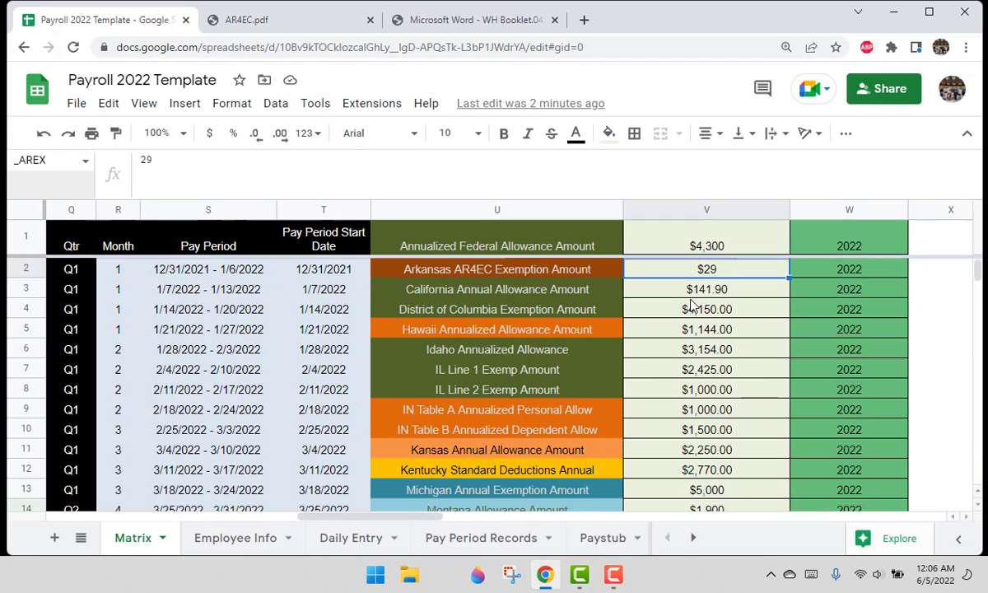
Check the Total Exemptions line on the AR4EC form, and return to the DE4 formula in the Pay Period Records sheet
{"action": "left_click", "coordinate": [301, 11]}
{"action": "left_click", "coordinate": [325, 352]}
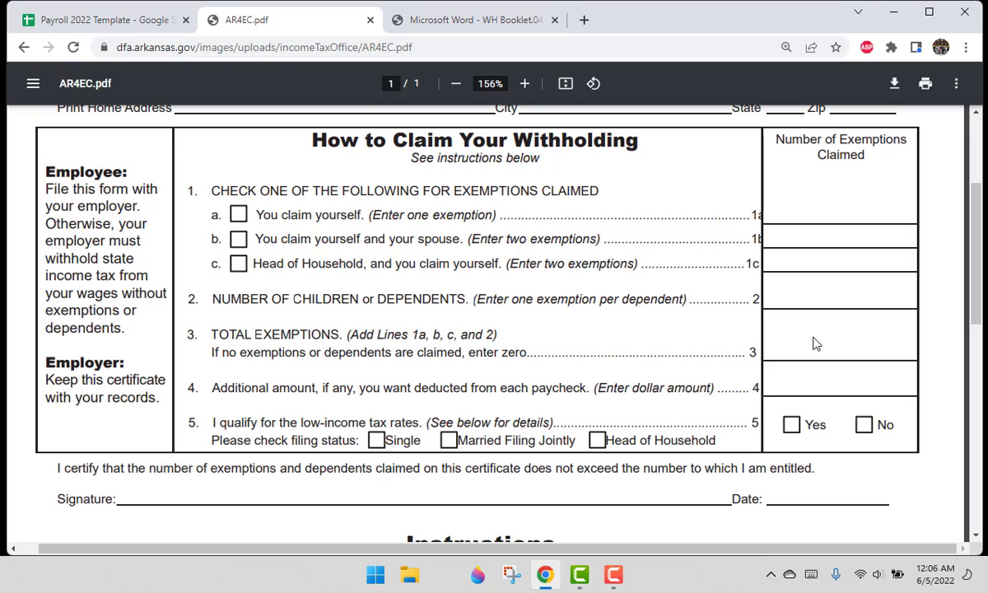
{"action": "left_click", "coordinate": [137, 17]}
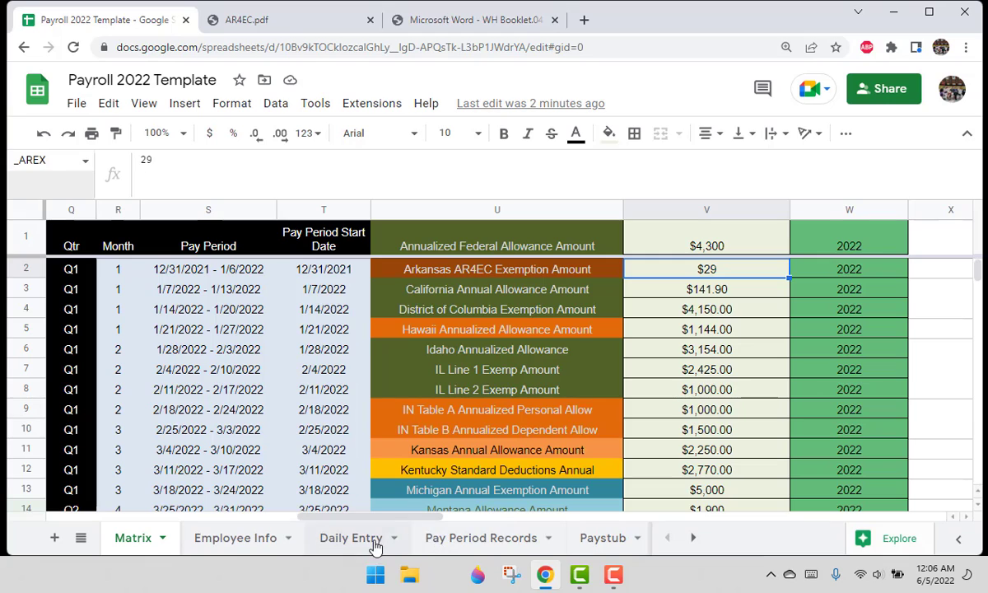
{"action": "left_click", "coordinate": [506, 544]}
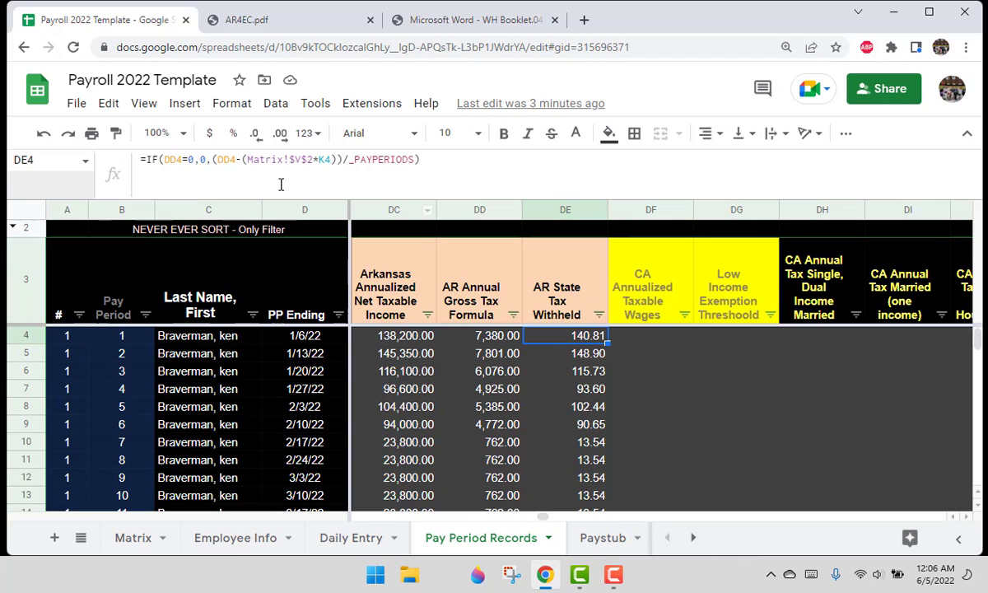
Check the STATE Tax: AR line in row 25 of the Paystub sheet for the 1/6/22 pay period
{"action": "left_click", "coordinate": [597, 537]}
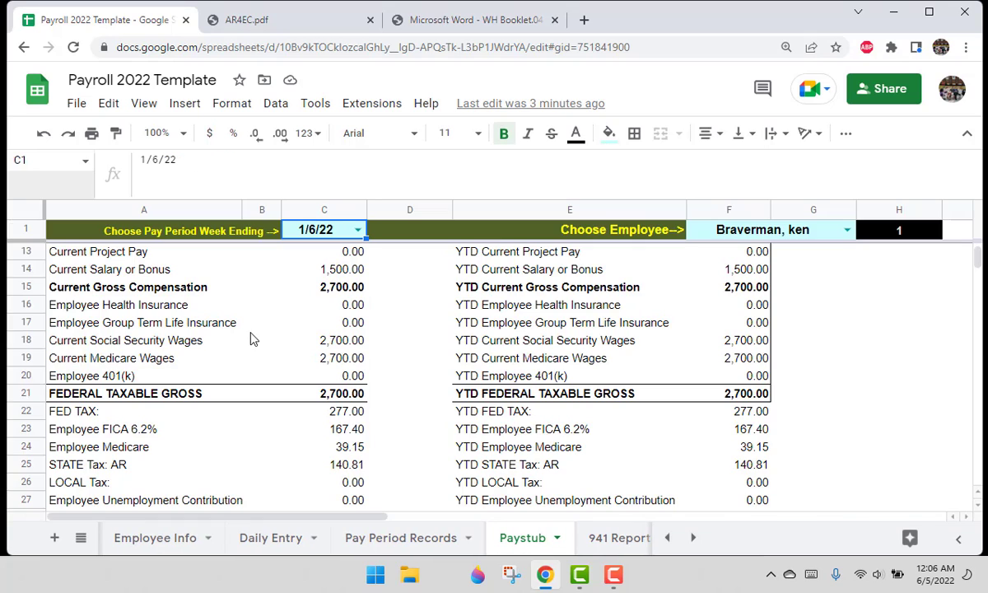
{"action": "scroll", "coordinate": [325, 390], "scroll_direction": "down", "scroll_amount": 2}
{"action": "left_click", "coordinate": [346, 378]}
{"action": "scroll", "coordinate": [346, 379], "scroll_direction": "up", "scroll_amount": 2}
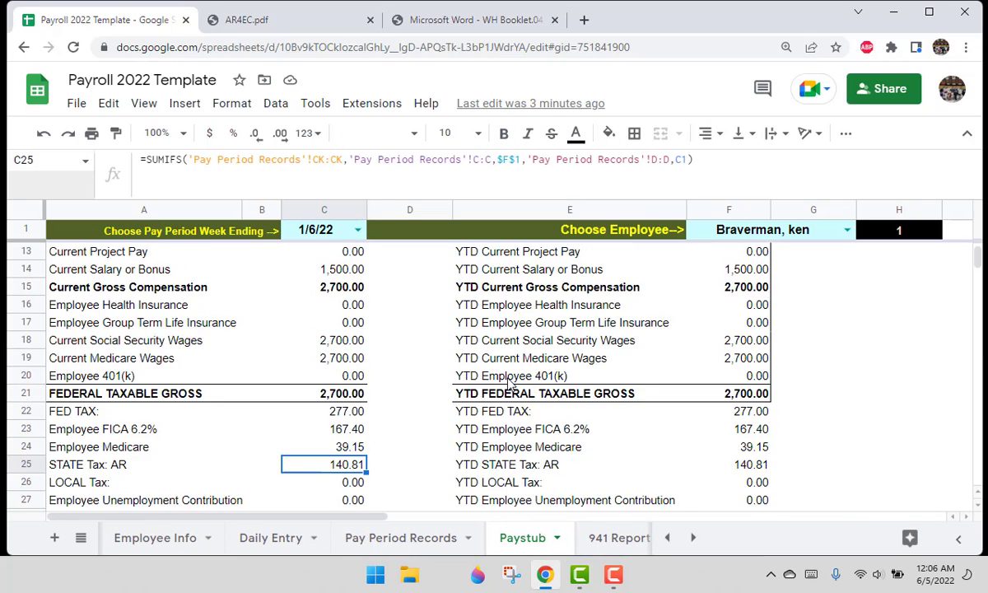
{"action": "scroll", "coordinate": [421, 421], "scroll_direction": "up", "scroll_amount": 1}
{"action": "scroll", "coordinate": [319, 469], "scroll_direction": "down", "scroll_amount": 1}
{"action": "left_click_drag", "start_coordinate": [119, 463], "coordinate": [346, 466]}
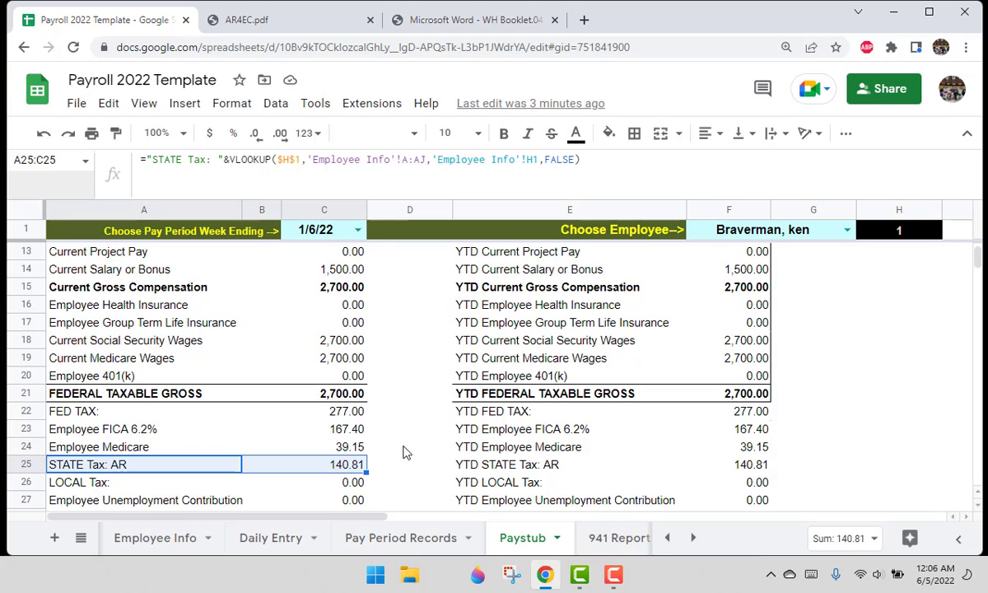
Set employee 1's Total Exemptions in cell I5 of the Employee Info sheet to 5
{"action": "left_click", "coordinate": [173, 540]}
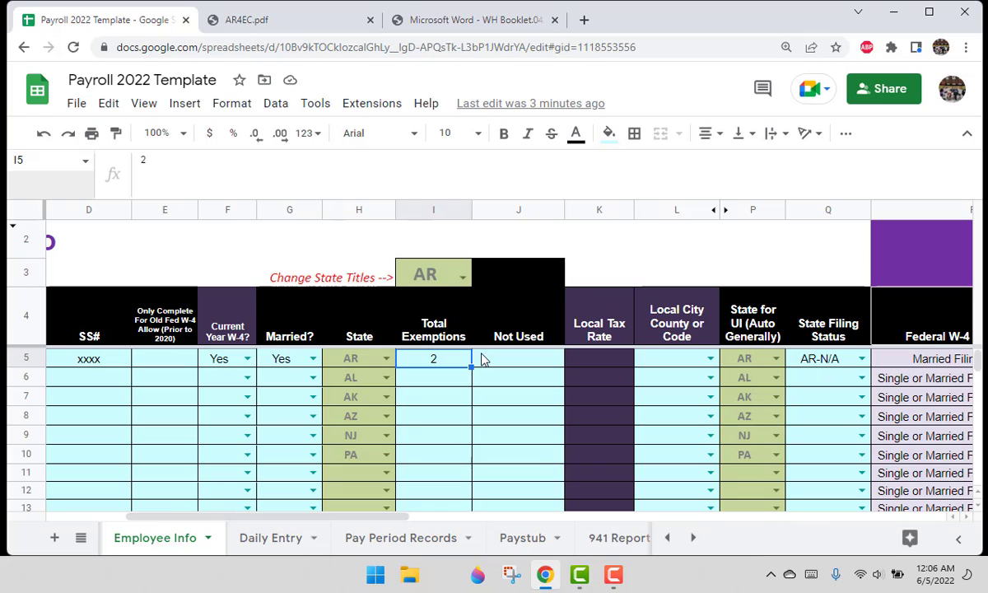
{"action": "type", "text": "5"}
{"action": "key", "text": "Return"}
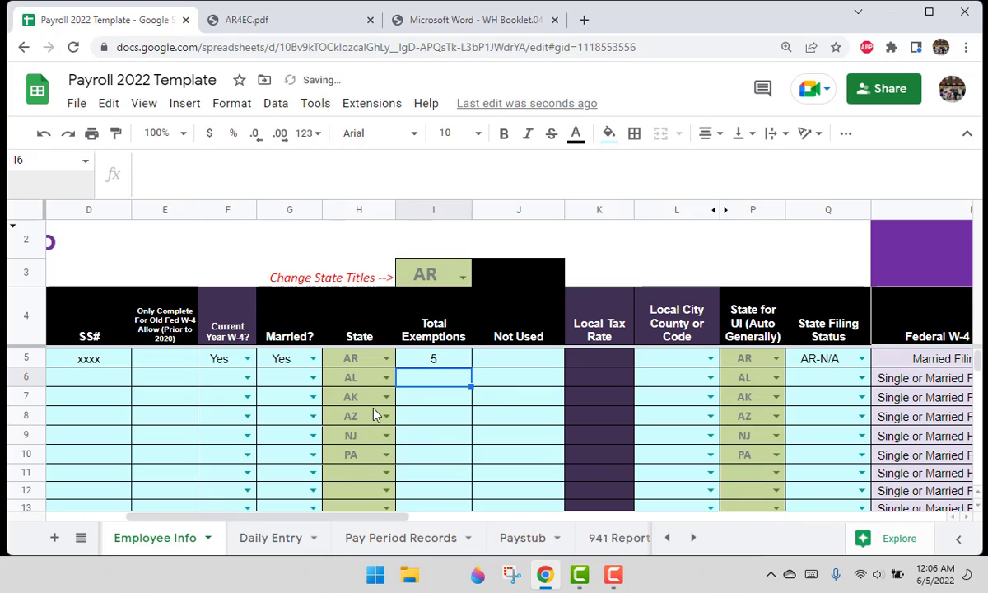
Compare the Arkansas state tax in Paystub cell C25 with the Total Exemptions entry in Employee Info
{"action": "left_click", "coordinate": [543, 542]}
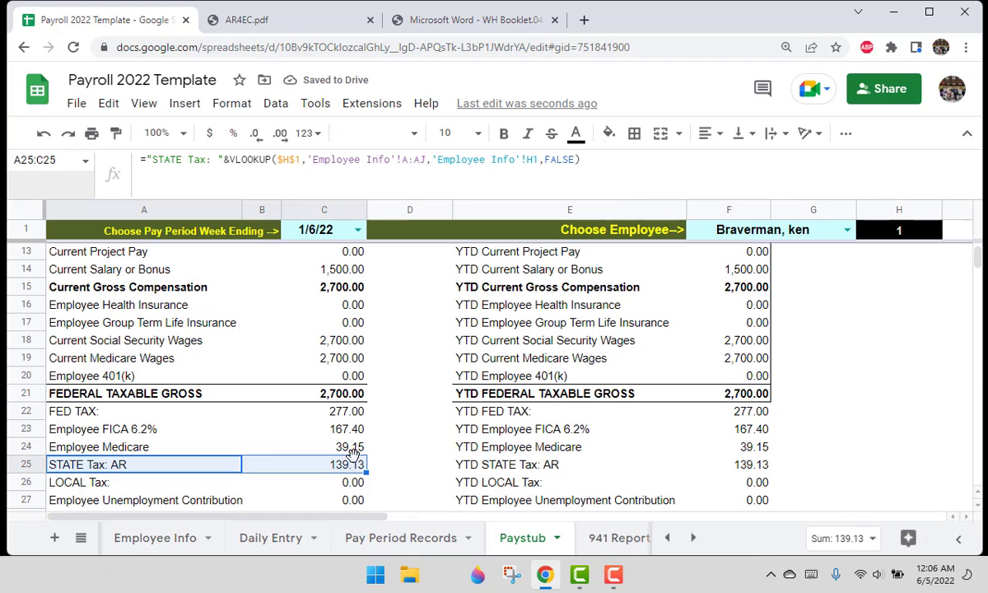
{"action": "left_click", "coordinate": [347, 463]}
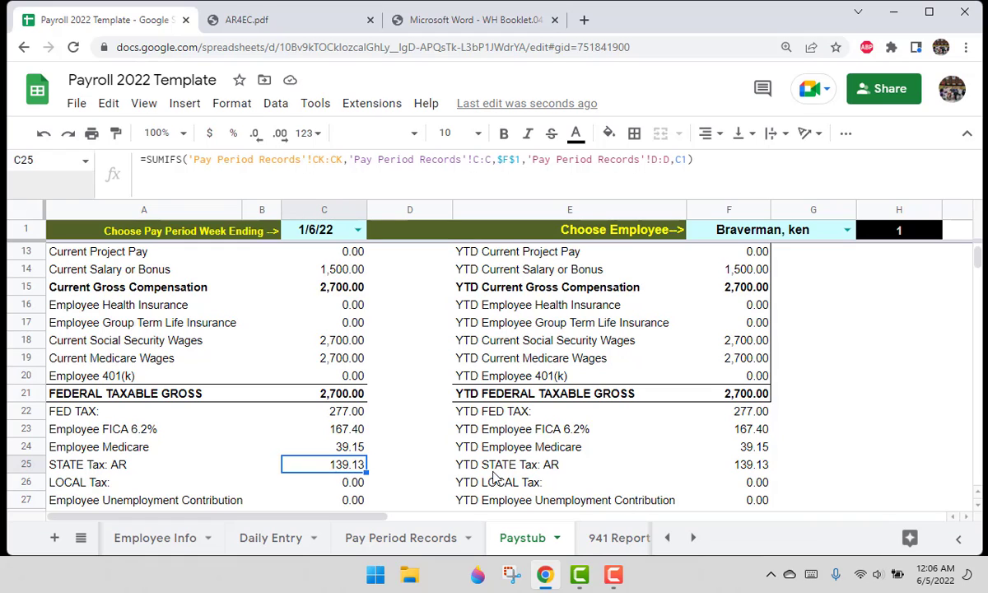
{"action": "left_click", "coordinate": [175, 546]}
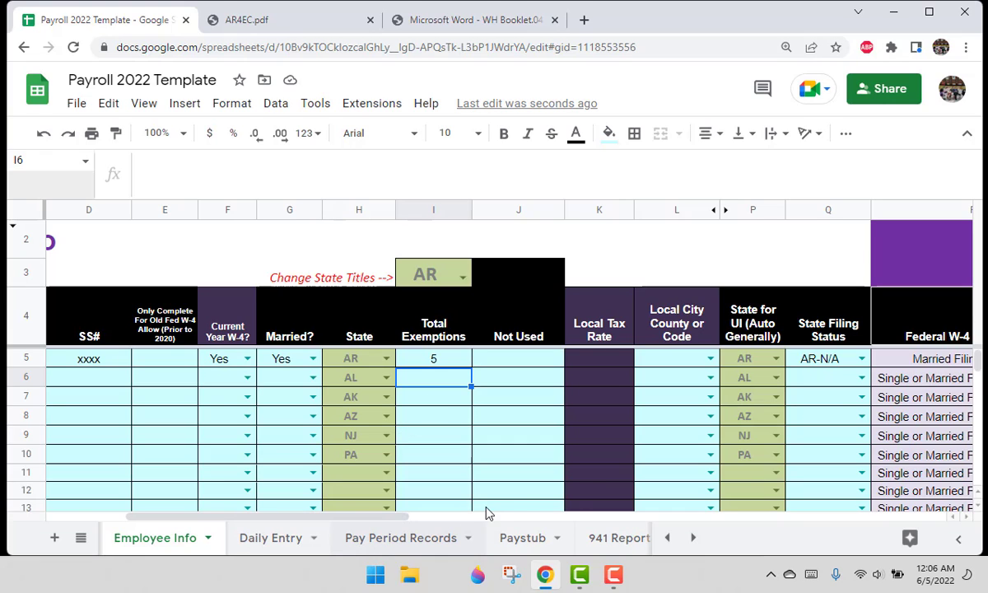
{"action": "left_click", "coordinate": [519, 537]}
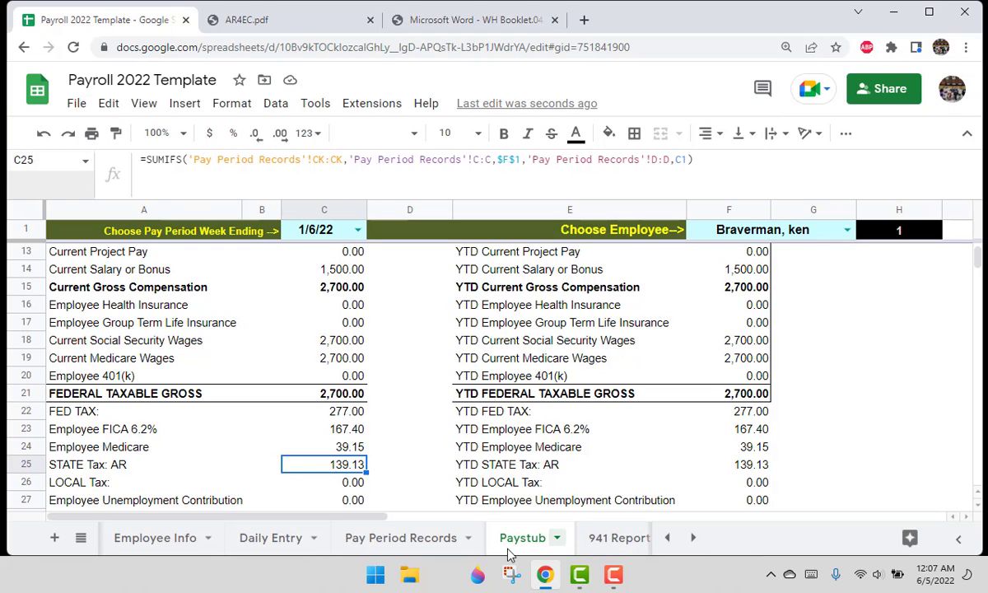
Select the three Arkansas tax columns DC through DE in the Pay Period Records sheet
{"action": "left_click", "coordinate": [379, 537]}
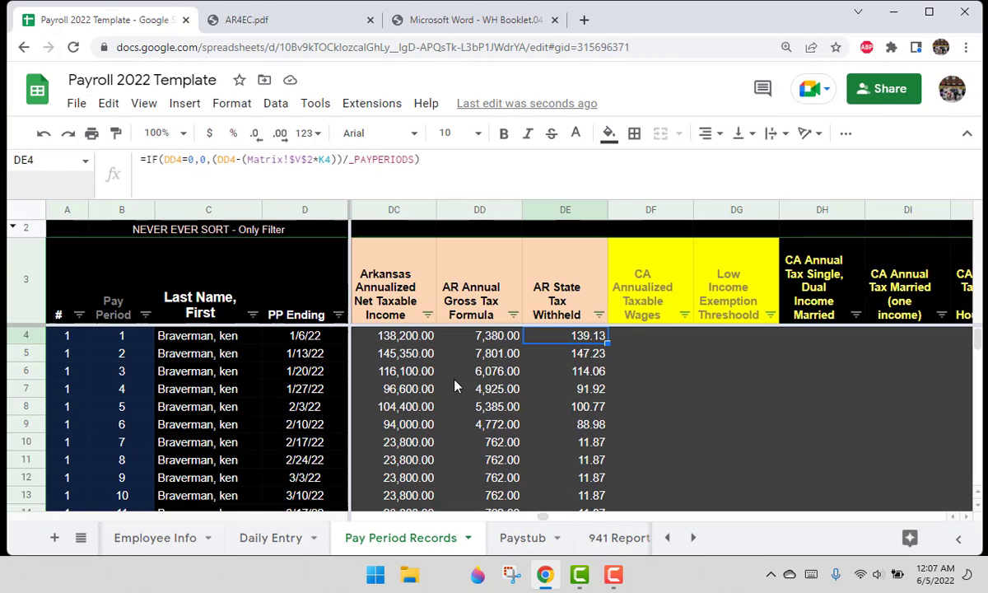
{"action": "left_click", "coordinate": [565, 210]}
{"action": "left_click", "coordinate": [392, 208], "text": "shift"}
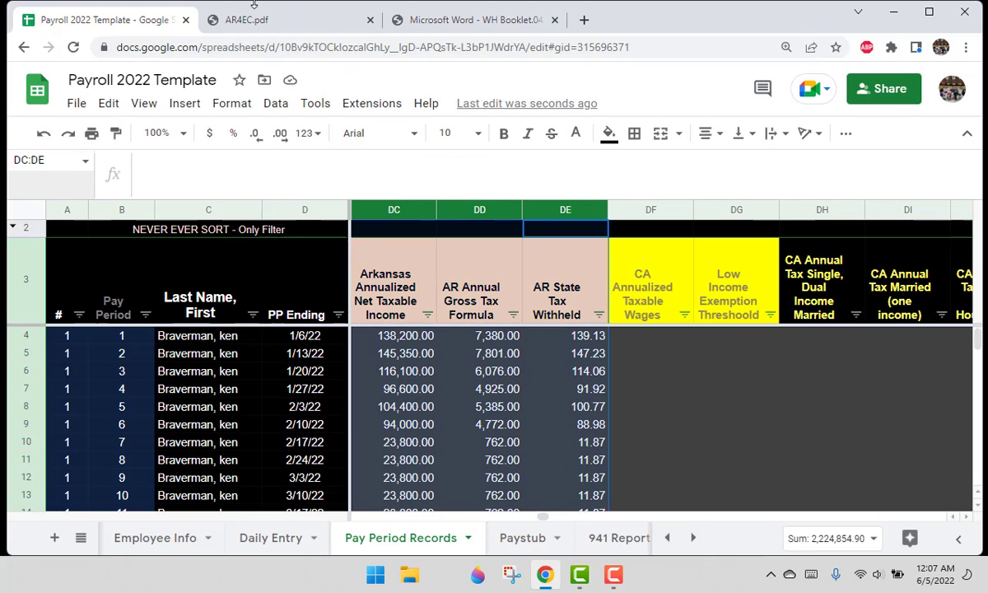
Review the AR4EC form and the Arkansas withholding tax booklet, and return to the payroll spreadsheet
{"action": "left_click", "coordinate": [327, 18]}
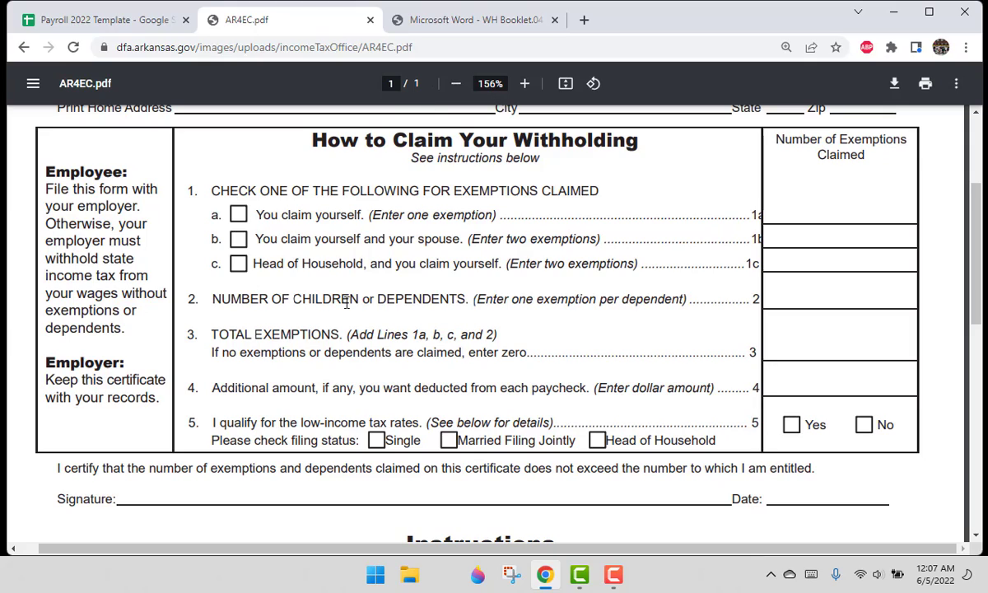
{"action": "scroll", "coordinate": [368, 330], "scroll_direction": "up", "scroll_amount": 3}
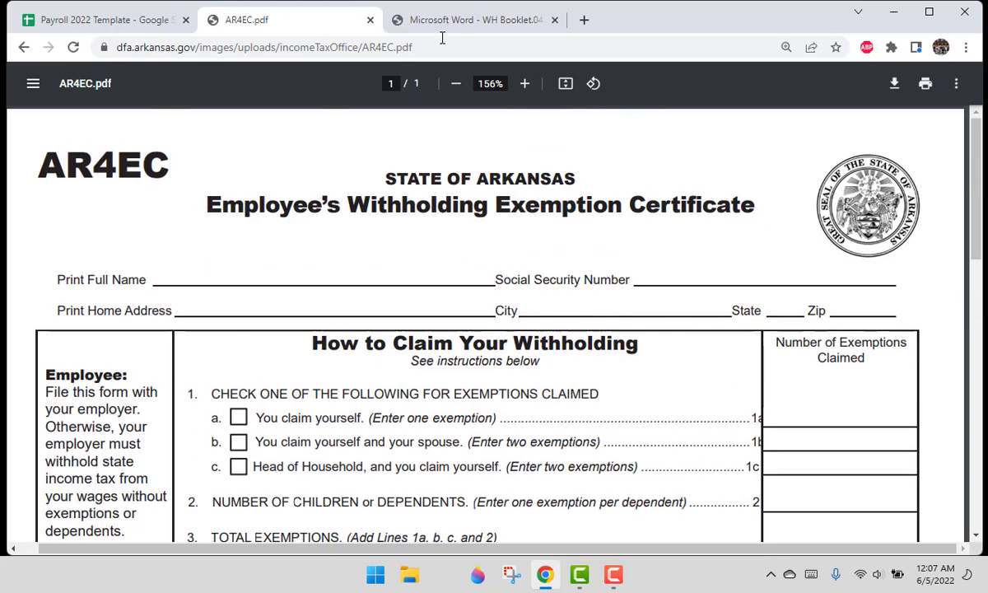
{"action": "left_click", "coordinate": [461, 19]}
{"action": "scroll", "coordinate": [456, 345], "scroll_direction": "down", "scroll_amount": 20}
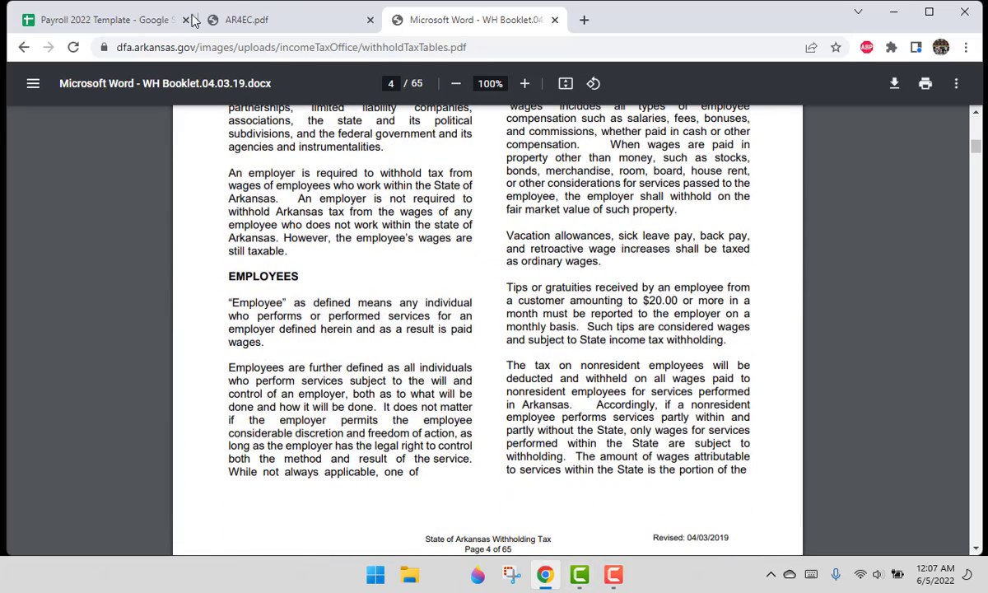
{"action": "left_click", "coordinate": [124, 21]}
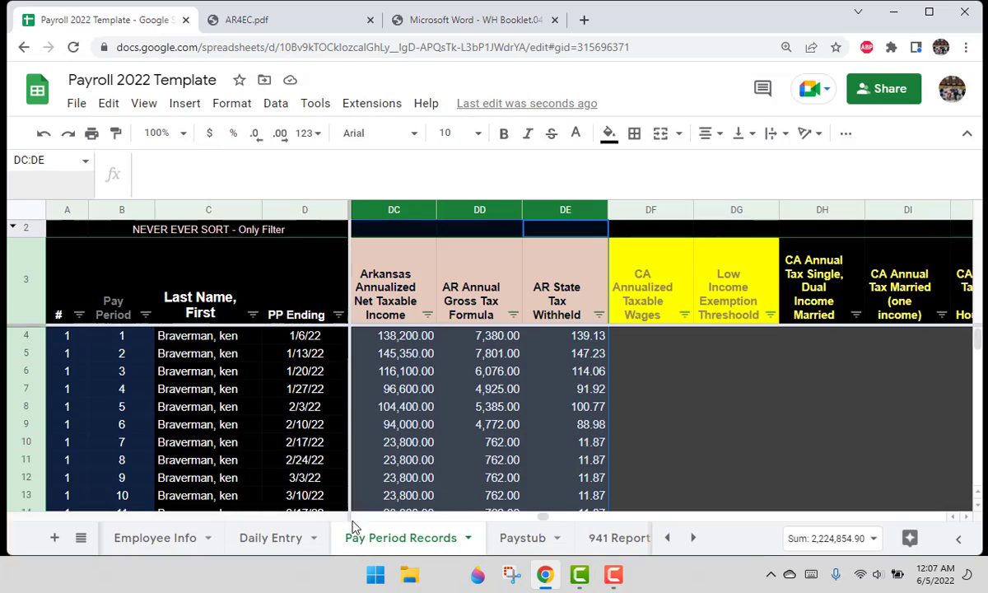
Show the Paystub sheet and shrink the formula bar back to a single line
{"action": "left_click", "coordinate": [519, 537]}
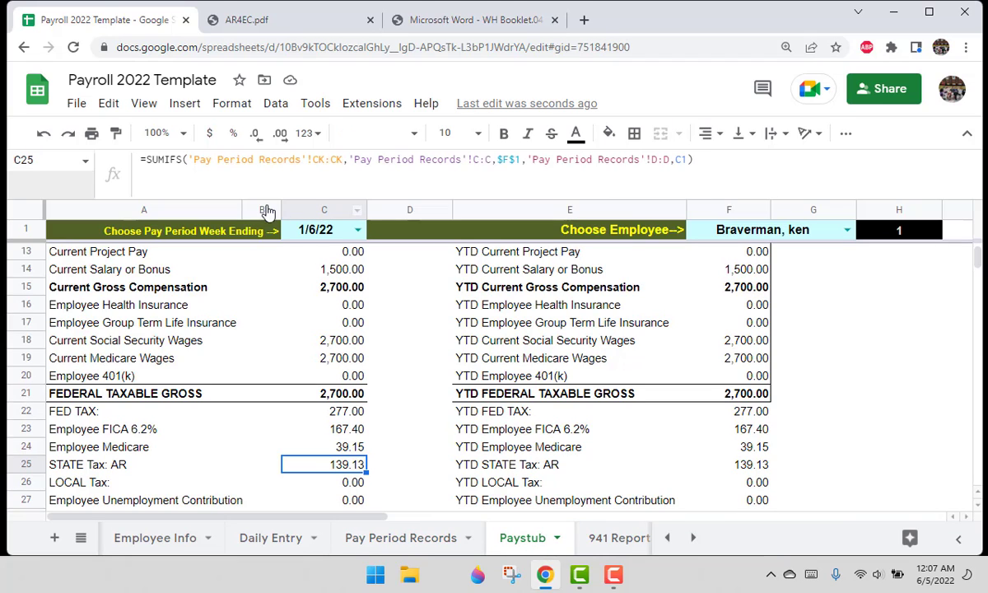
{"action": "left_click_drag", "start_coordinate": [396, 203], "coordinate": [409, 178]}
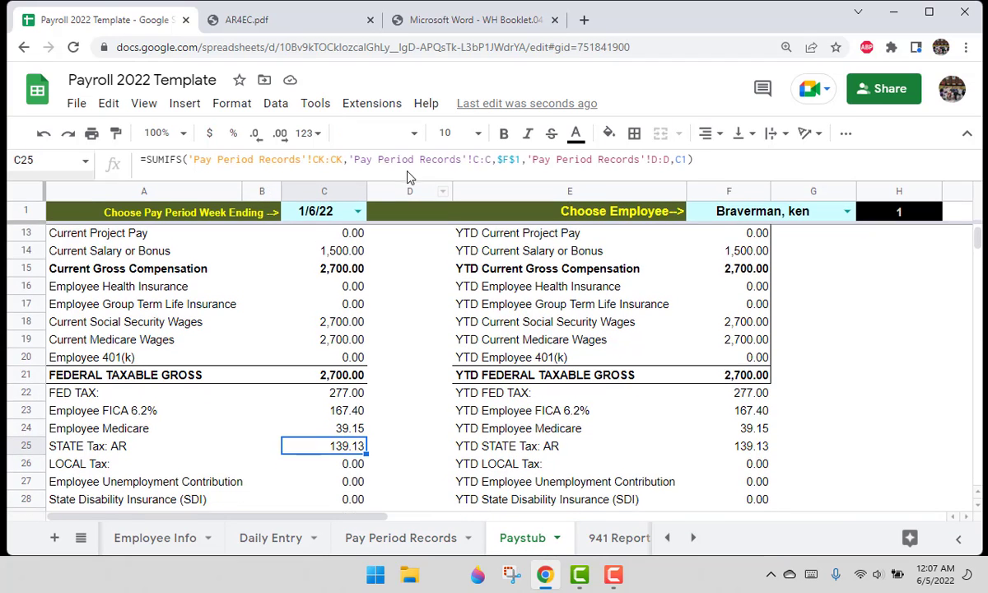
{"action": "left_click", "coordinate": [409, 311]}
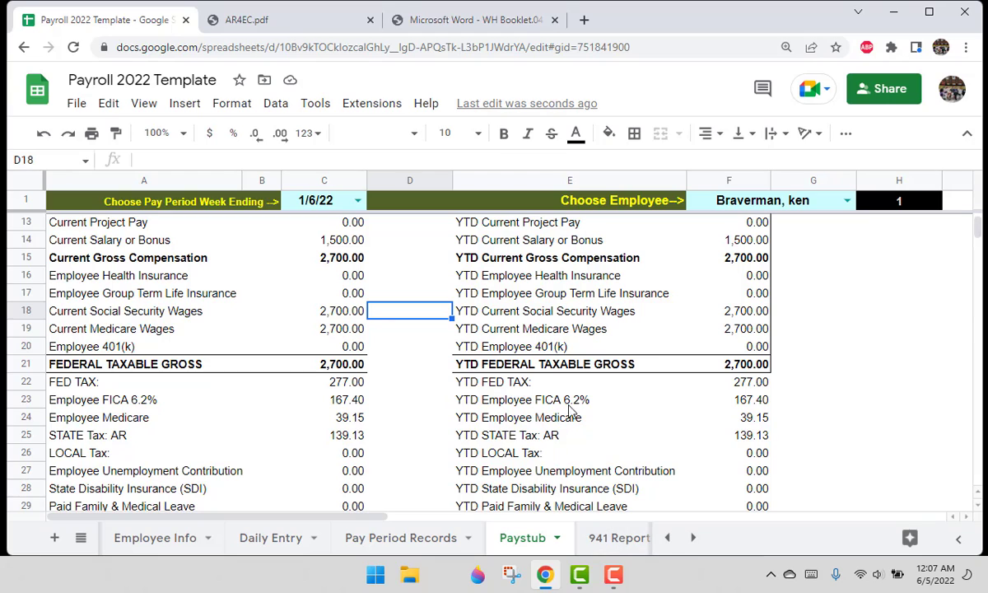
Show the 941 Report sheet and set its zoom to 75%
{"action": "left_click", "coordinate": [594, 537]}
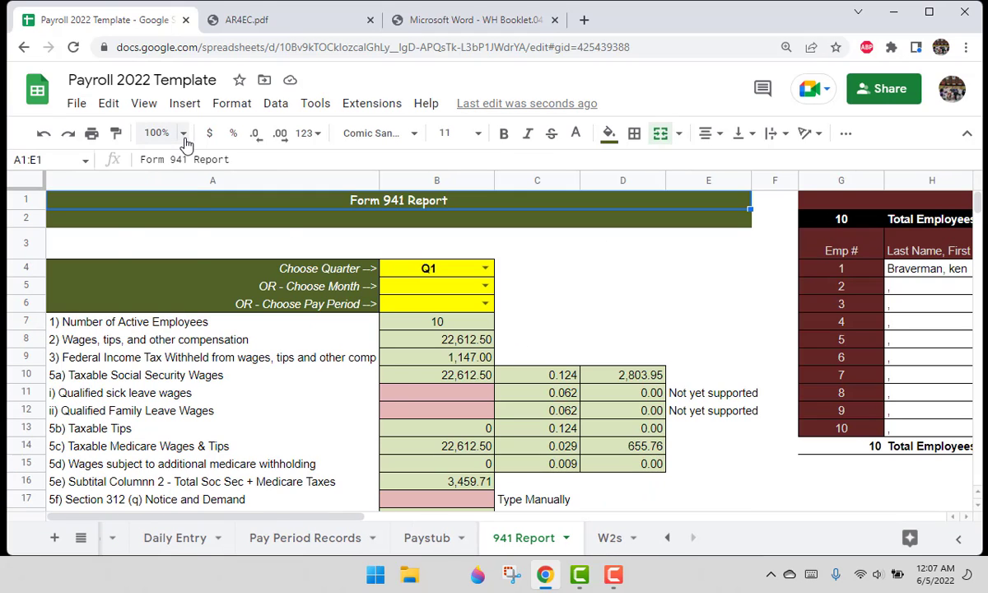
{"action": "left_click", "coordinate": [159, 132]}
{"action": "left_click", "coordinate": [156, 189]}
{"action": "left_click", "coordinate": [375, 282]}
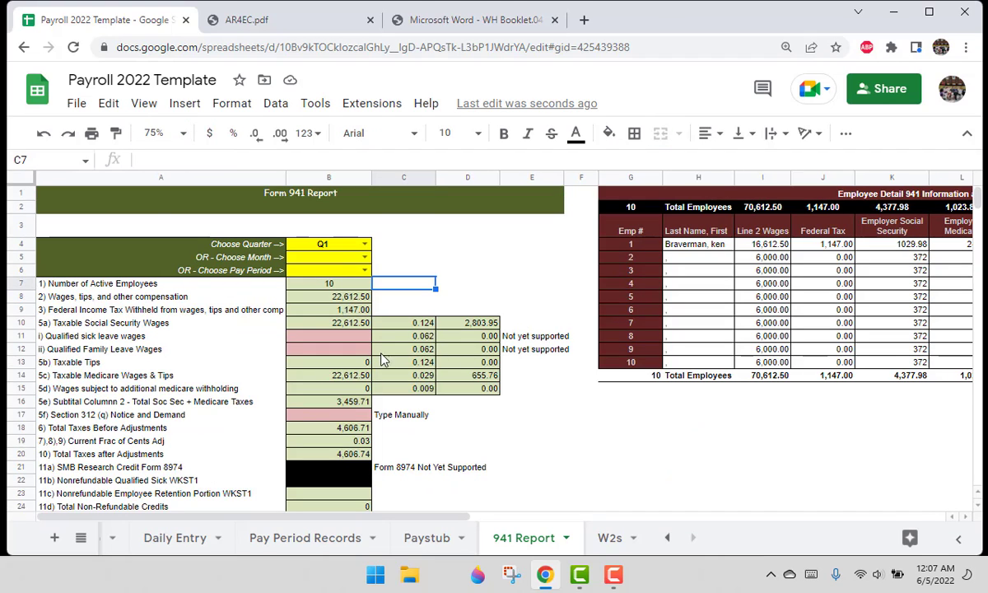
Set the state in the 941 Report sheet's State and Local Withholding Report to AR
{"action": "left_click_drag", "start_coordinate": [424, 521], "coordinate": [856, 521]}
{"action": "left_click", "coordinate": [709, 246]}
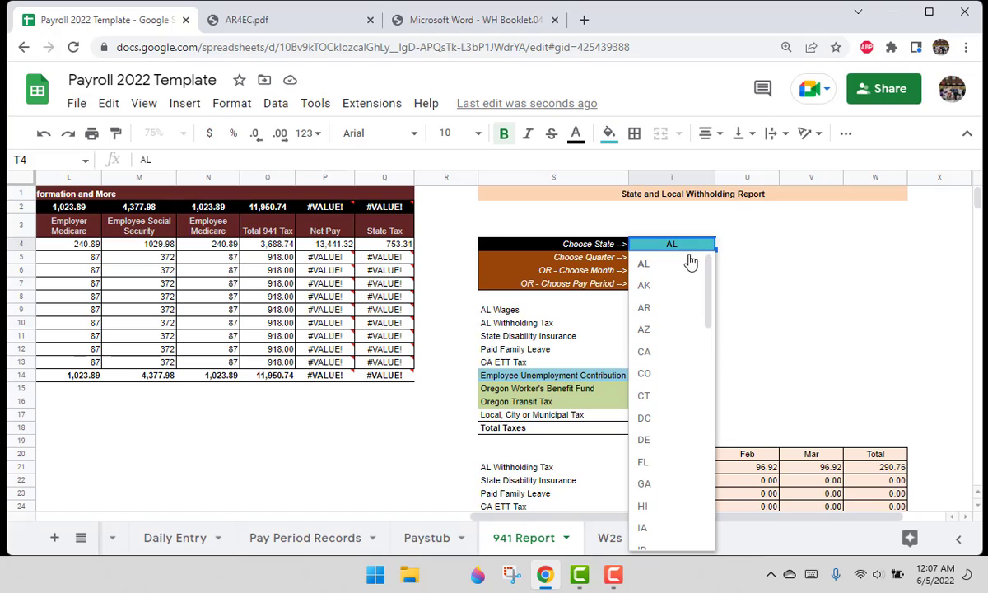
{"action": "left_click", "coordinate": [664, 310]}
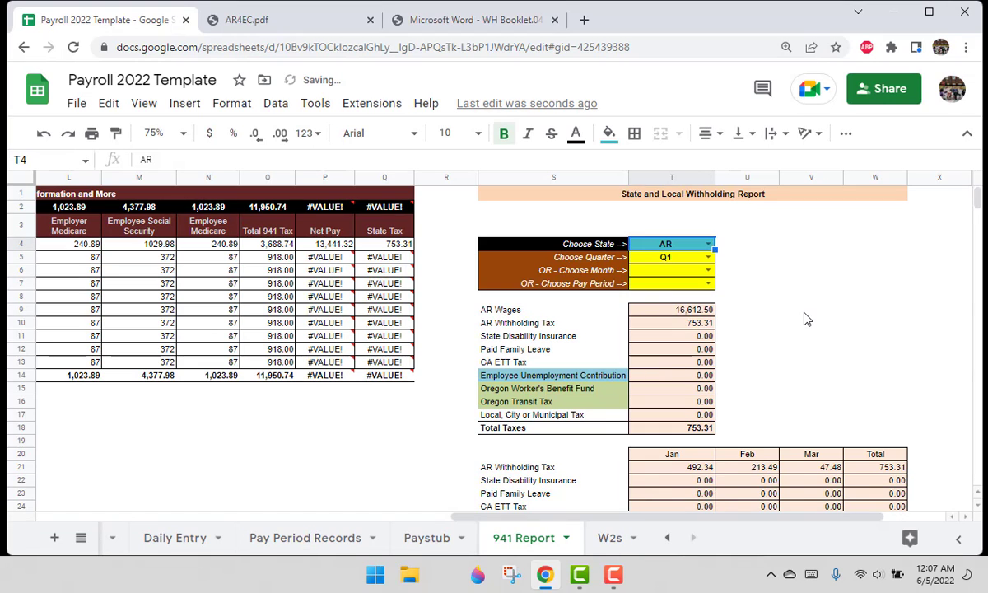
Select the AR Wages and AR Withholding Tax rows in S9:T10 to review the Arkansas amounts in the withholding report
{"action": "scroll", "coordinate": [807, 319], "scroll_direction": "down", "scroll_amount": 2}
{"action": "left_click", "coordinate": [647, 232]}
{"action": "left_click_drag", "start_coordinate": [581, 249], "coordinate": [646, 236]}
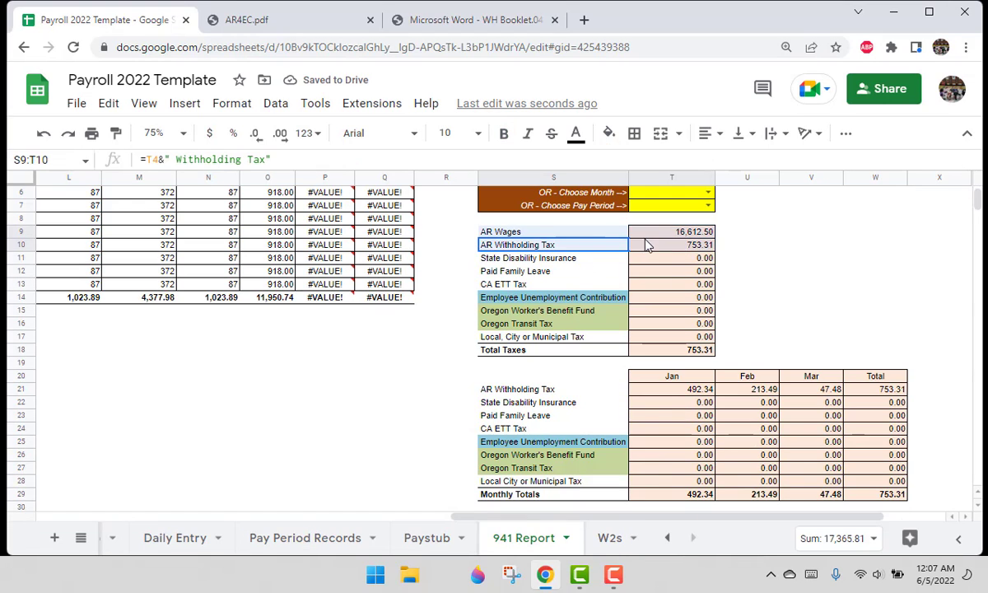
{"action": "scroll", "coordinate": [633, 375], "scroll_direction": "up", "scroll_amount": 2}
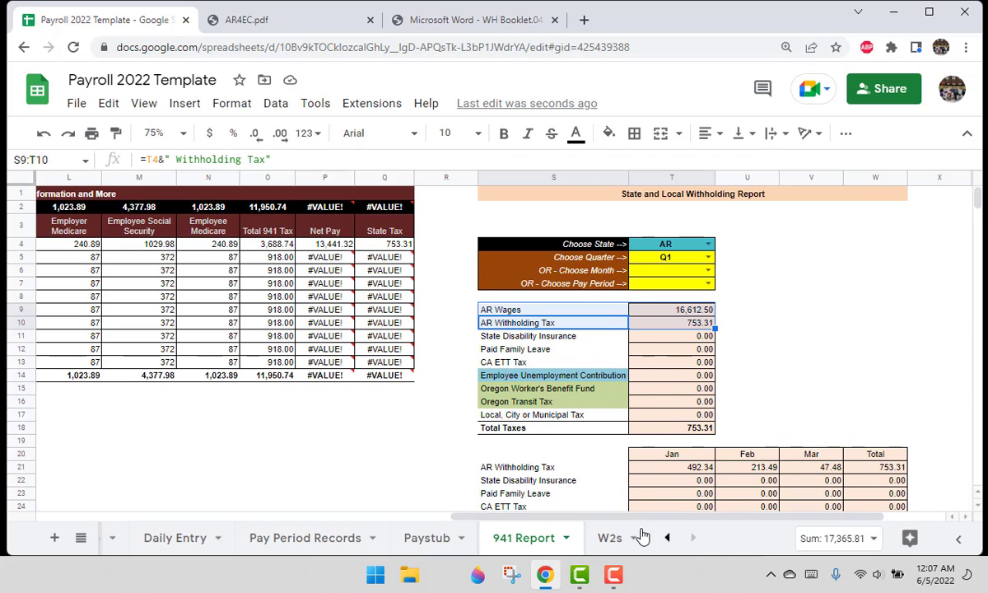
{"action": "left_click_drag", "start_coordinate": [634, 518], "coordinate": [221, 500]}
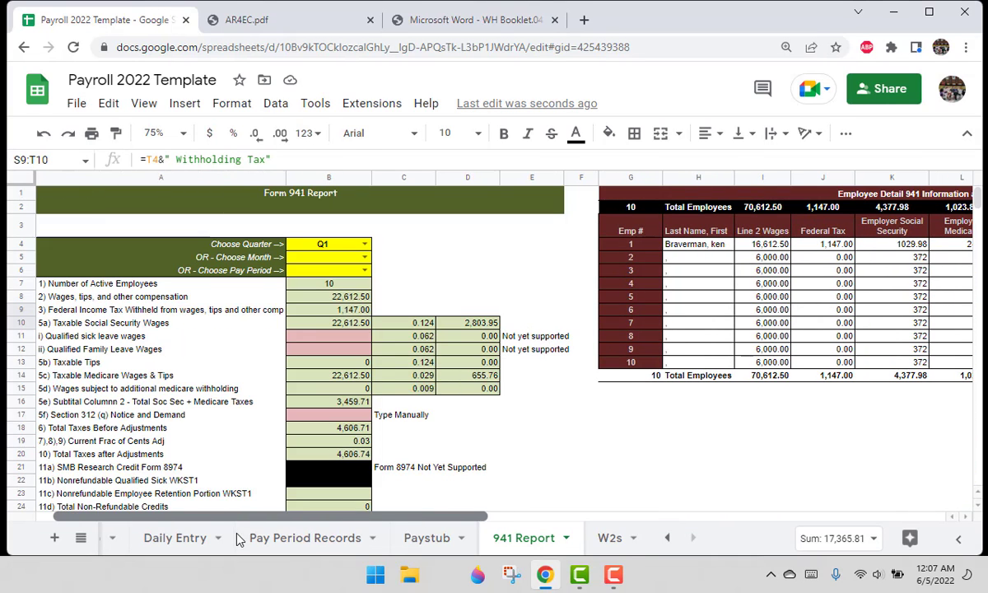